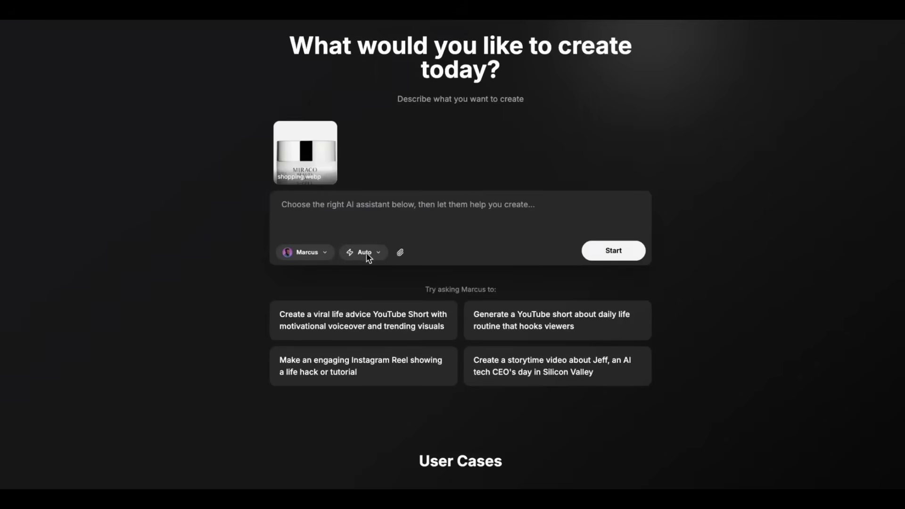
# - Switch the assistant to Alex and insert the authentic TikTok-style skincare ad suggestion as the prompt
pyautogui.click(318, 252)
pyautogui.click(342, 344)
pyautogui.click(351, 323)
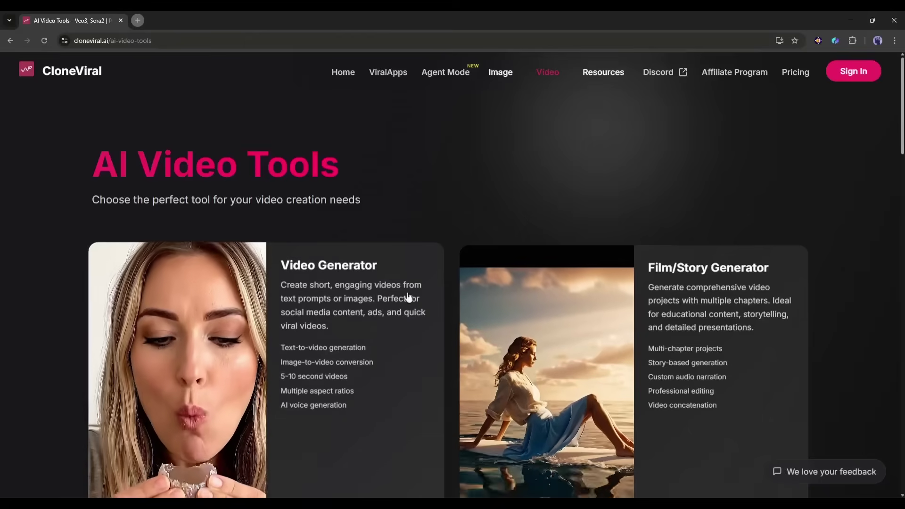
# - Browse the AI Video Tools page and switch the Video Generator to image-to-video mode
pyautogui.scroll(-8, 356, 299)
pyautogui.scroll(8, 384, 376)
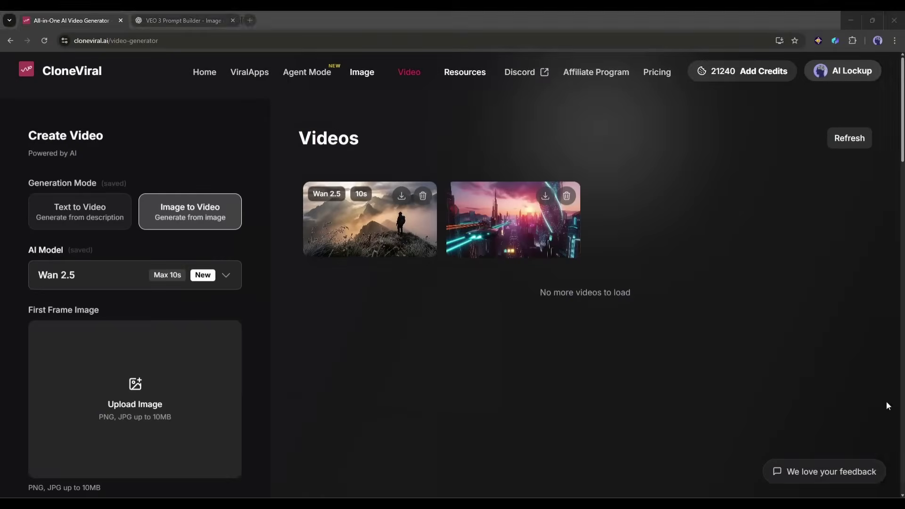
pyautogui.click(255, 191)
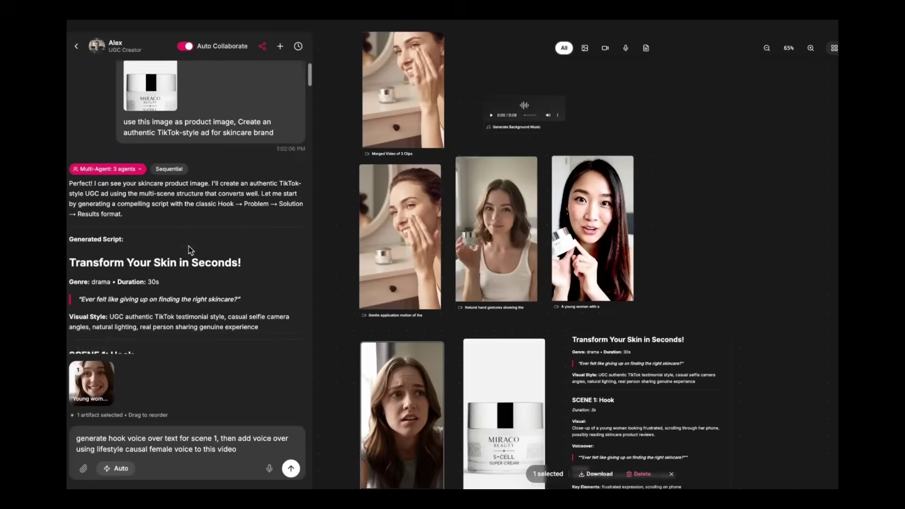
pyautogui.scroll(-10, 190, 250)
pyautogui.scroll(-10, 190, 251)
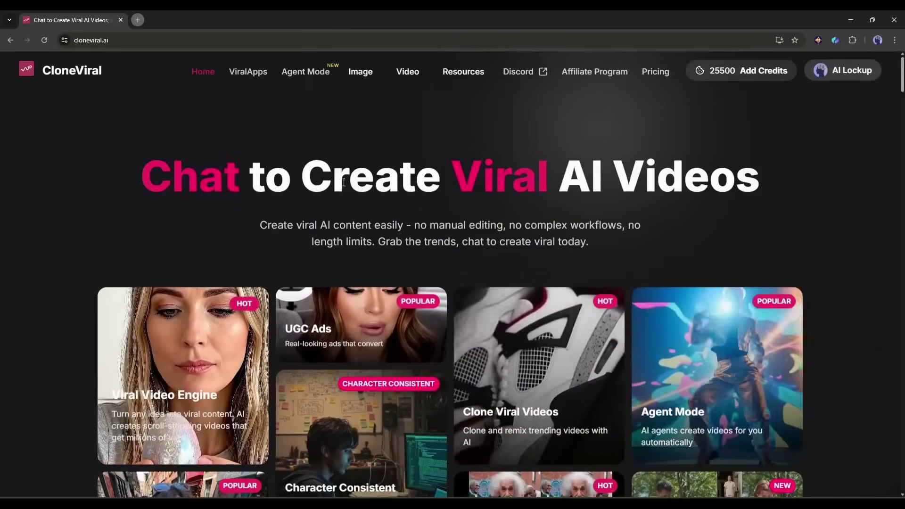
# - Scroll the home page and open the ViralApps page of trending AI video apps
pyautogui.scroll(-8, 348, 273)
pyautogui.scroll(10, 349, 271)
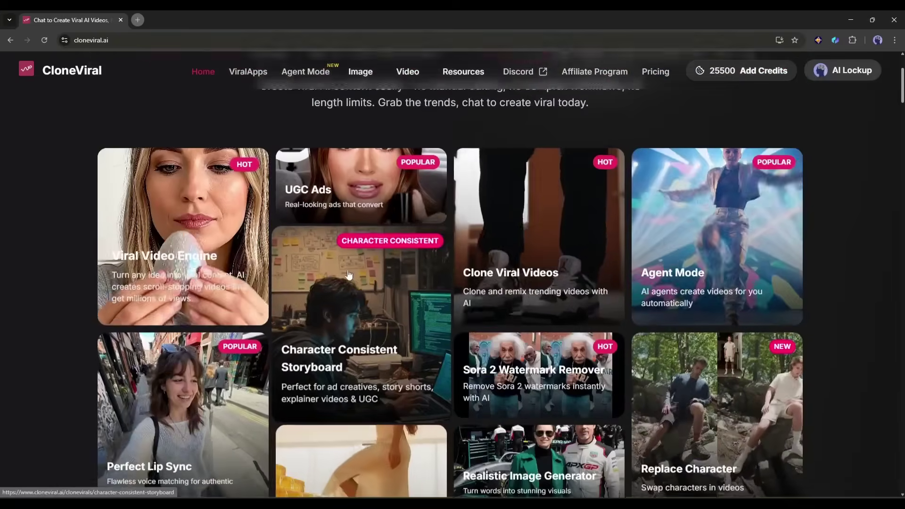
pyautogui.click(254, 72)
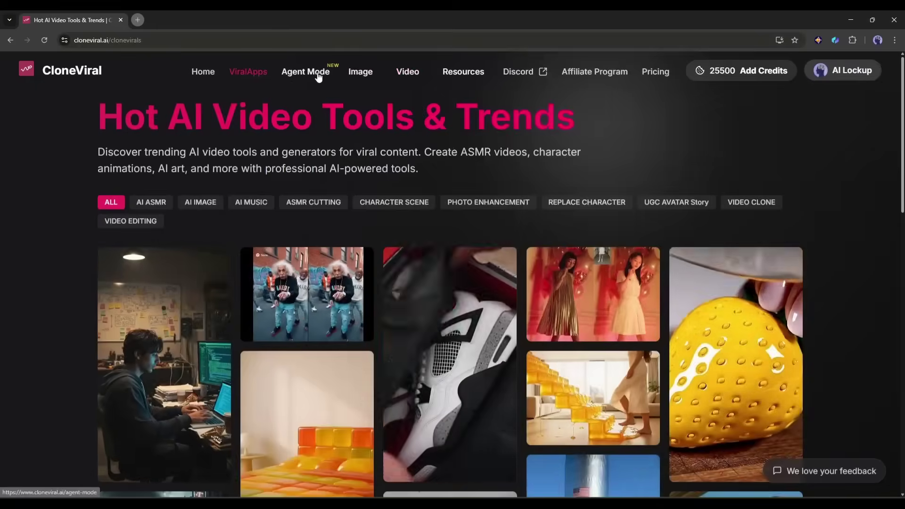
# - Open Agent Mode, scroll through it, then go Home and return to Agent Mode
pyautogui.click(317, 71)
pyautogui.moveTo(471, 74)
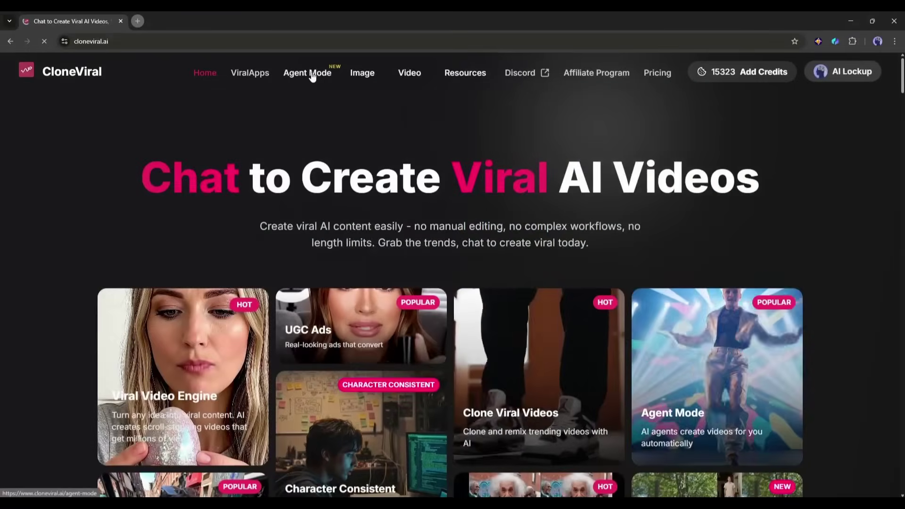
pyautogui.click(312, 74)
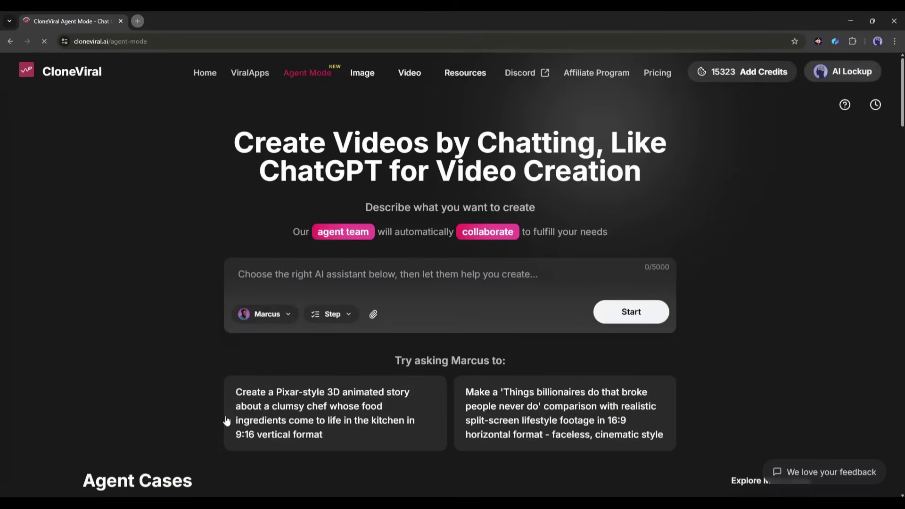
pyautogui.scroll(-15, 325, 321)
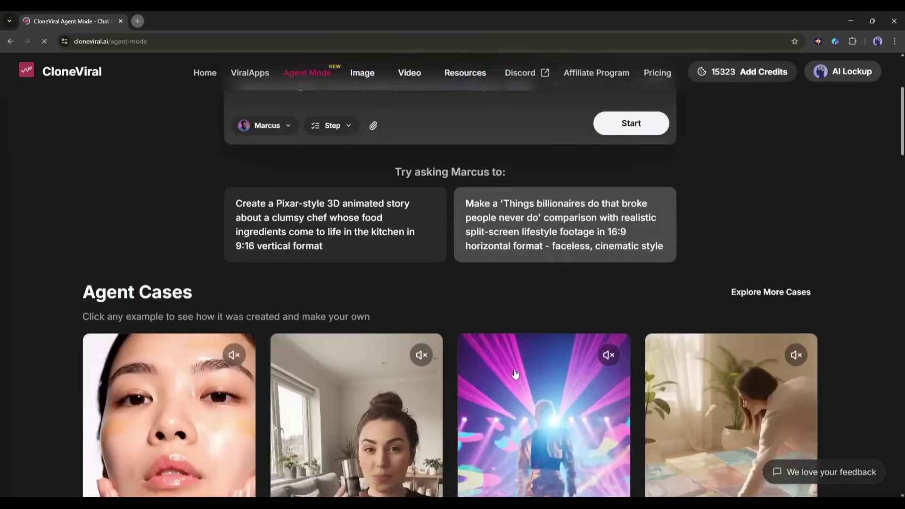
pyautogui.scroll(3, 425, 321)
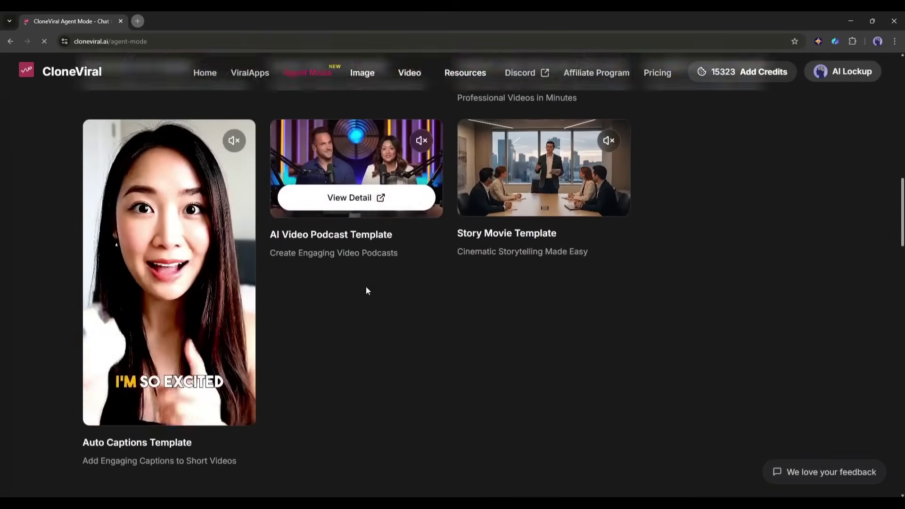
pyautogui.click(210, 71)
pyautogui.click(307, 72)
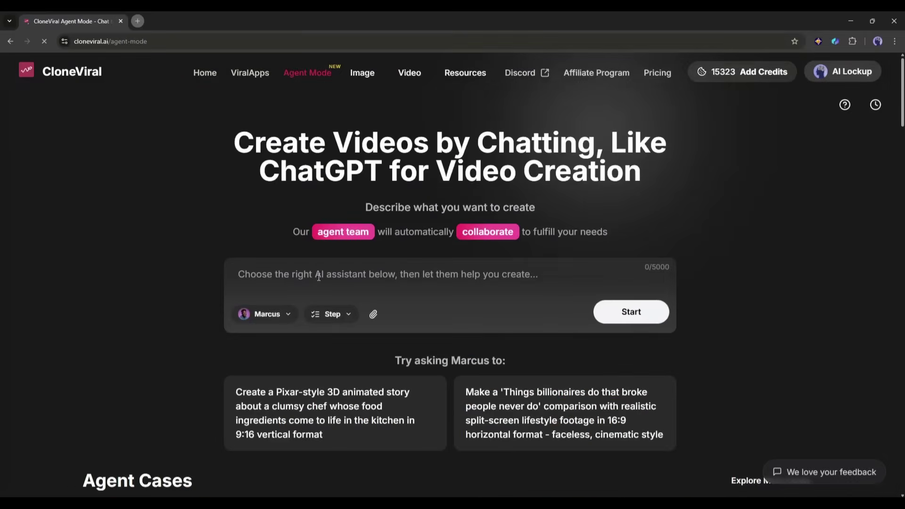
# - Browse the agent list keeping Marcus selected, then open the execution mode dropdown
pyautogui.click(265, 314)
pyautogui.scroll(-3, 311, 405)
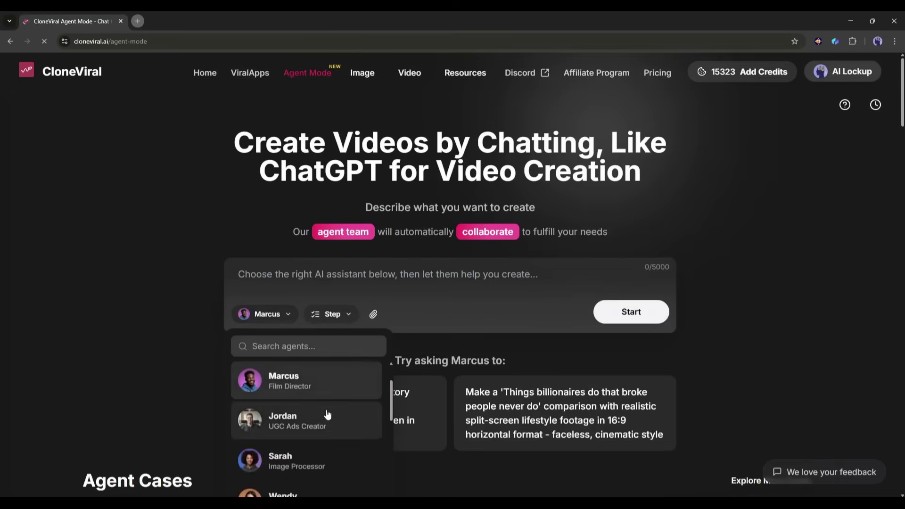
pyautogui.scroll(-3, 307, 415)
pyautogui.scroll(10, 302, 424)
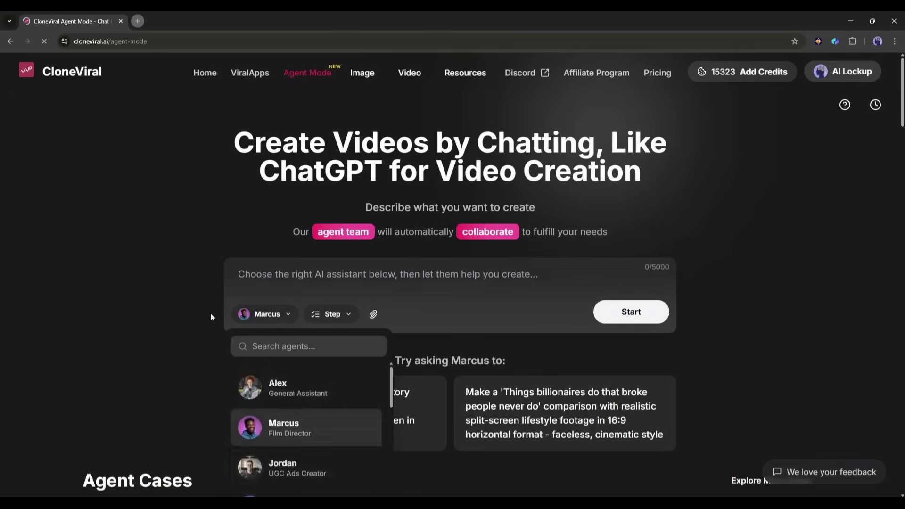
pyautogui.scroll(-1, 303, 389)
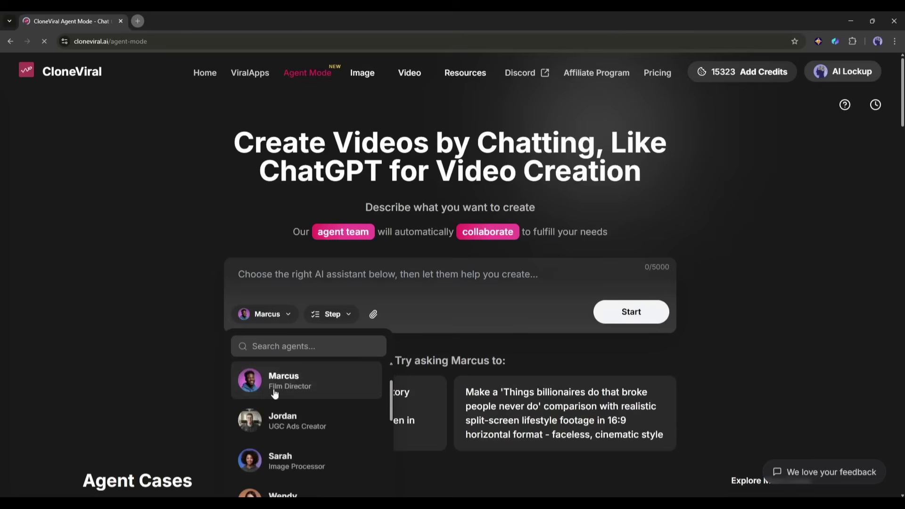
pyautogui.scroll(-1, 298, 423)
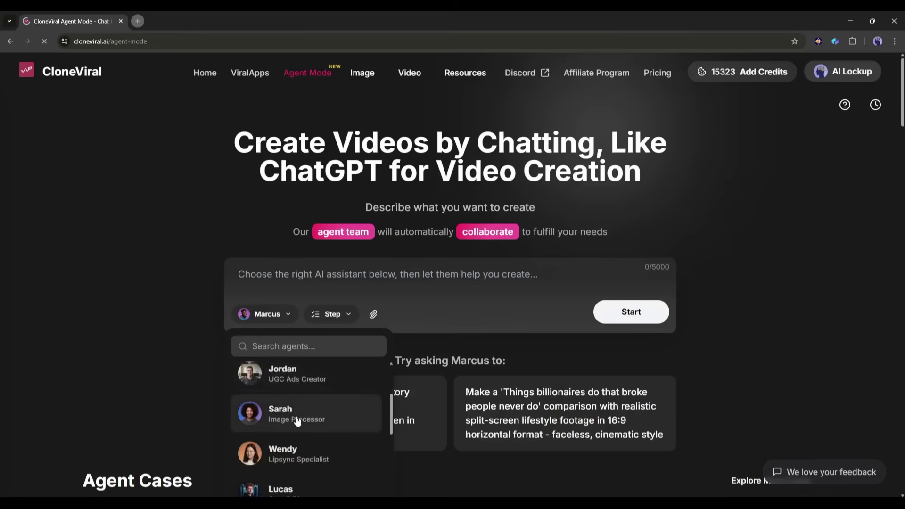
pyautogui.scroll(-3, 299, 420)
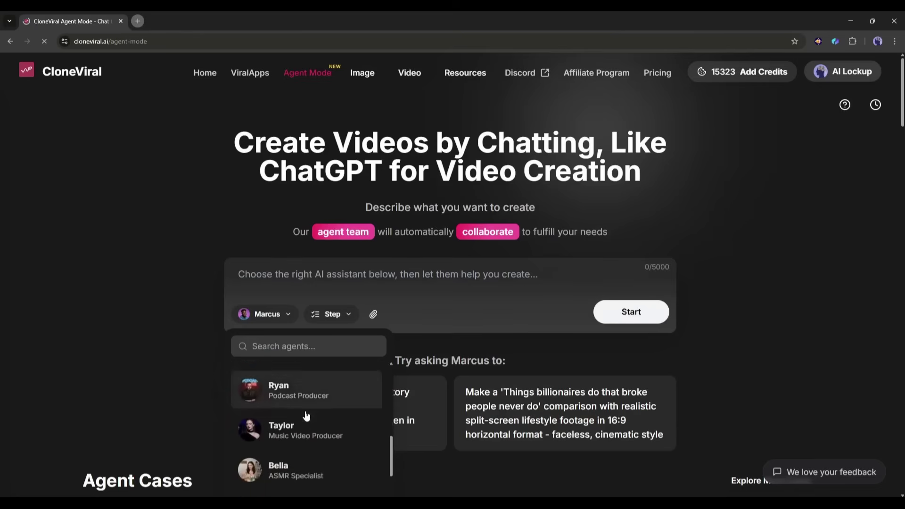
pyautogui.scroll(-5, 306, 415)
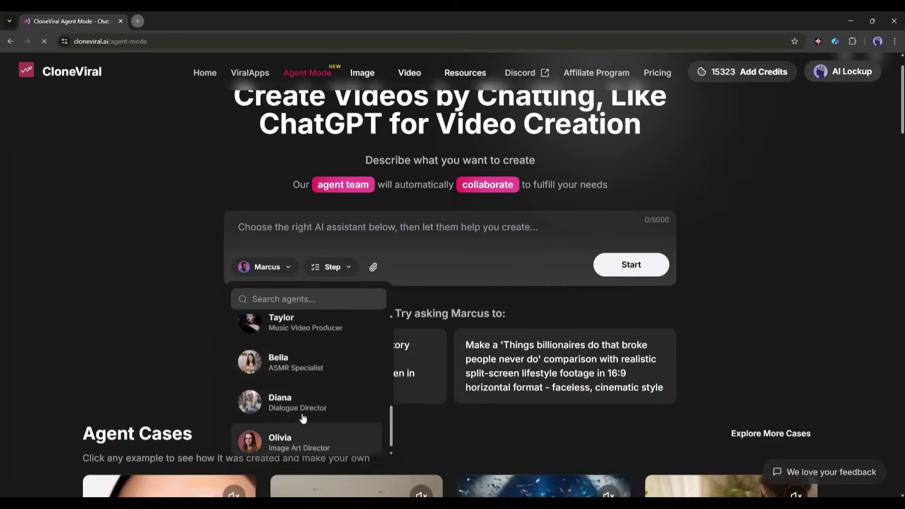
pyautogui.scroll(8, 302, 420)
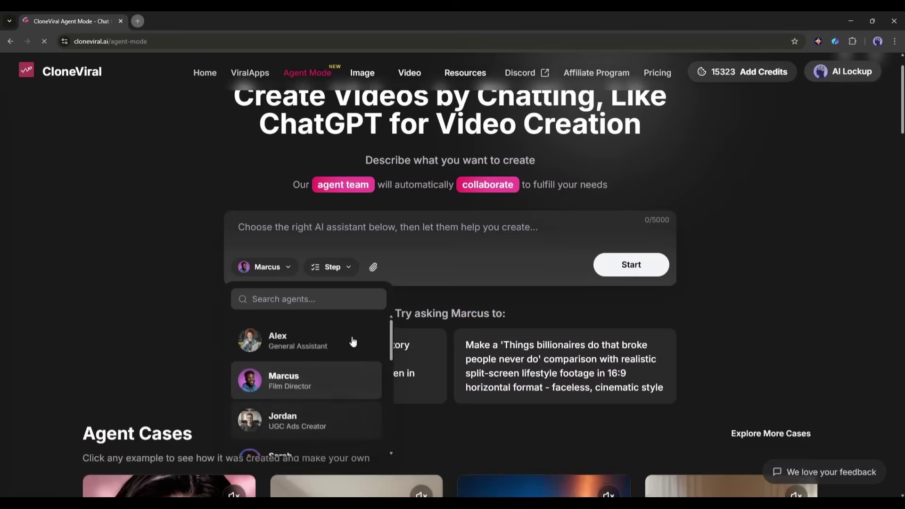
pyautogui.click(283, 385)
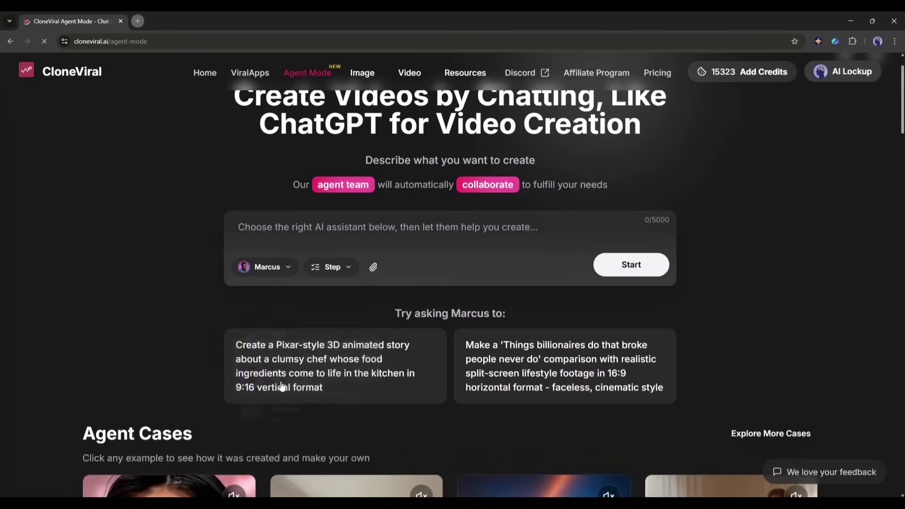
pyautogui.click(314, 267)
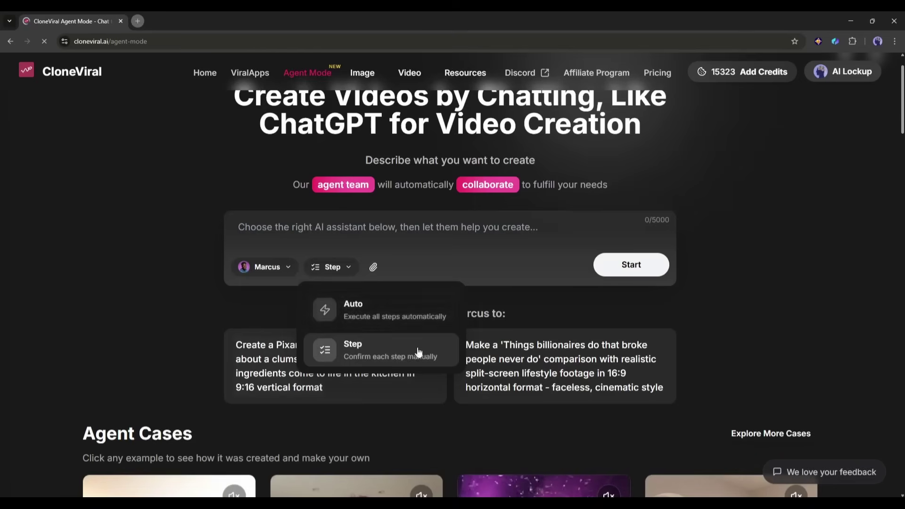
# - Set Marcus to Auto mode and cancel the paperclip file attachment
pyautogui.click(366, 306)
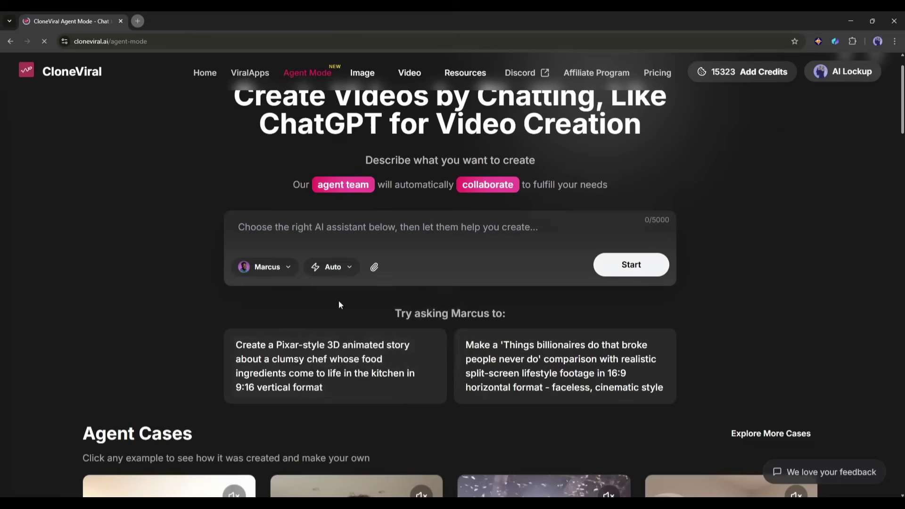
pyautogui.click(373, 267)
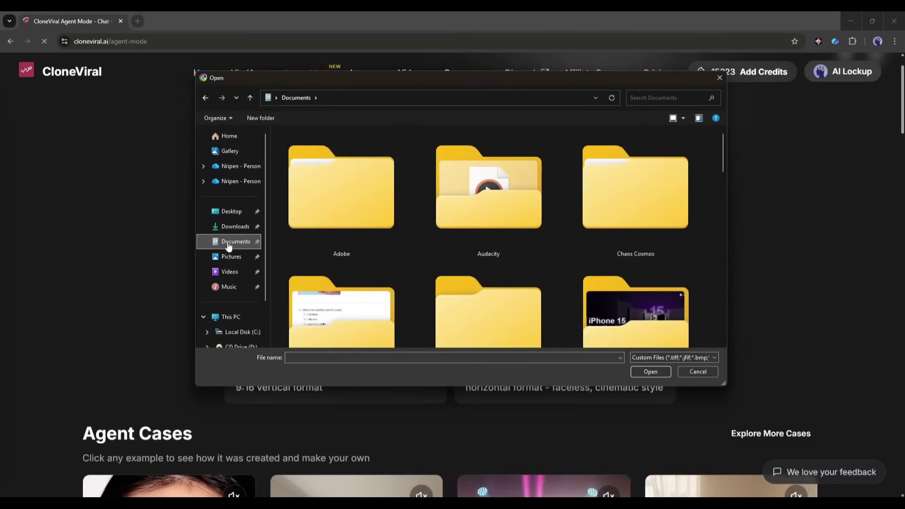
pyautogui.press('Escape')
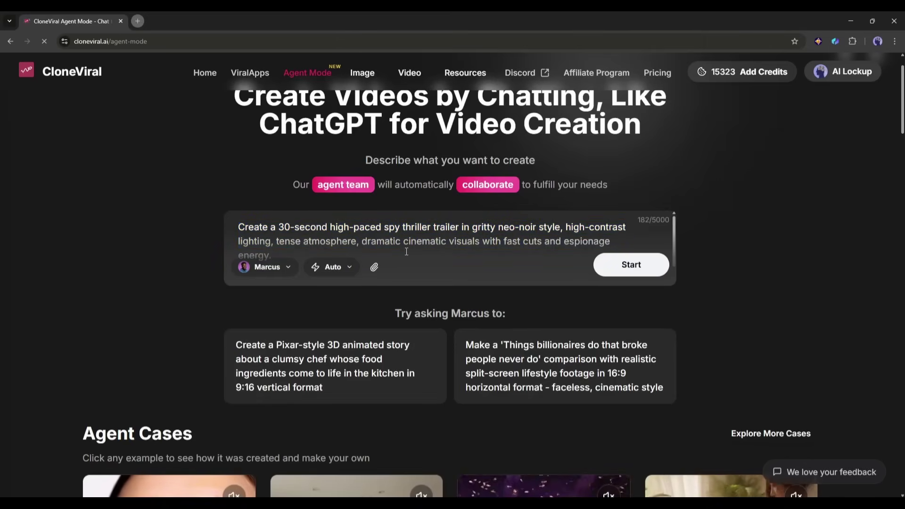
# - Send the neo-noir spy thriller trailer prompt and play the finished Scene 1 clip
pyautogui.click(625, 268)
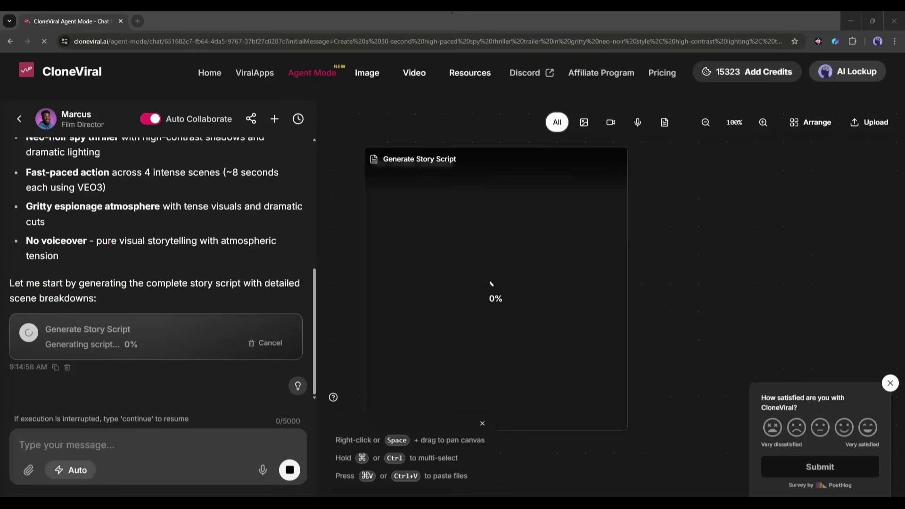
pyautogui.scroll(10, 125, 269)
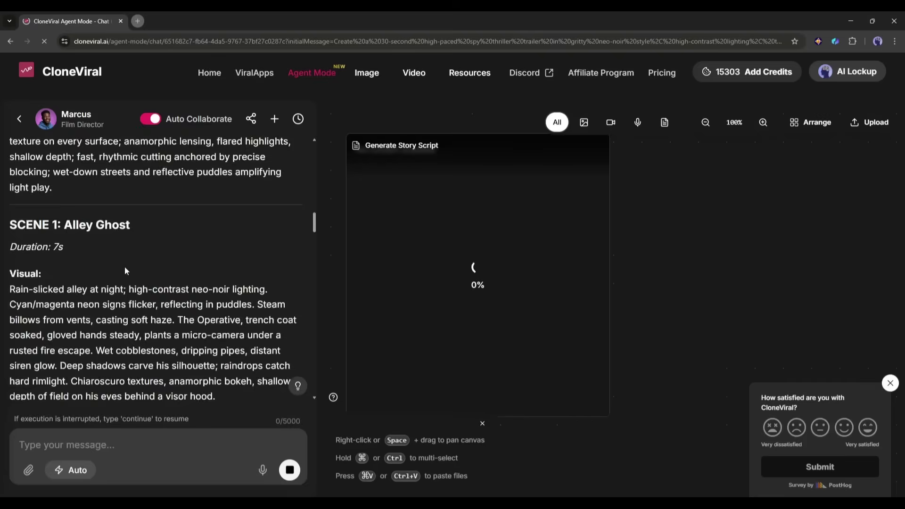
pyautogui.scroll(-15, 75, 250)
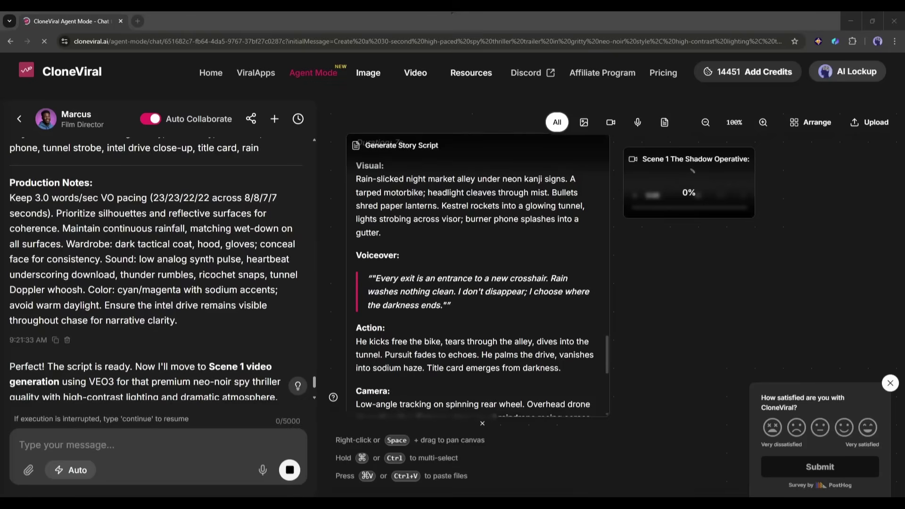
pyautogui.scroll(-5, 561, 144)
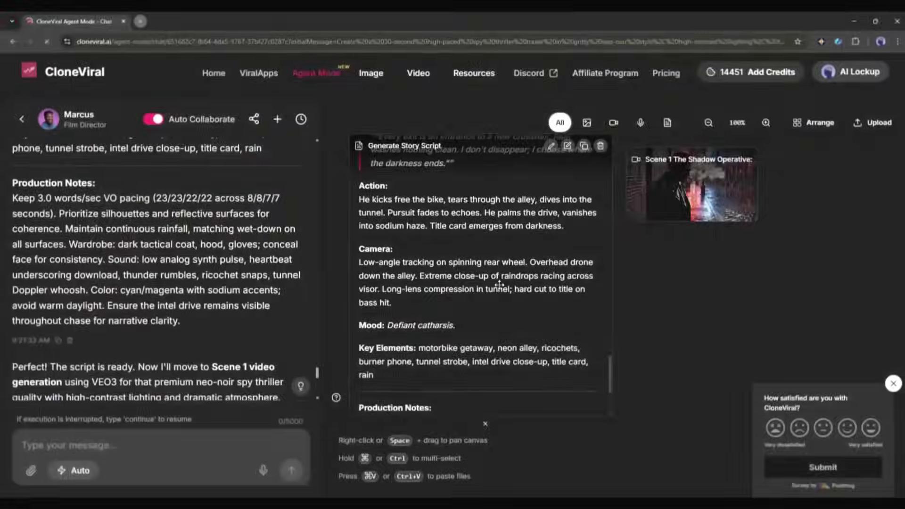
pyautogui.click(168, 326)
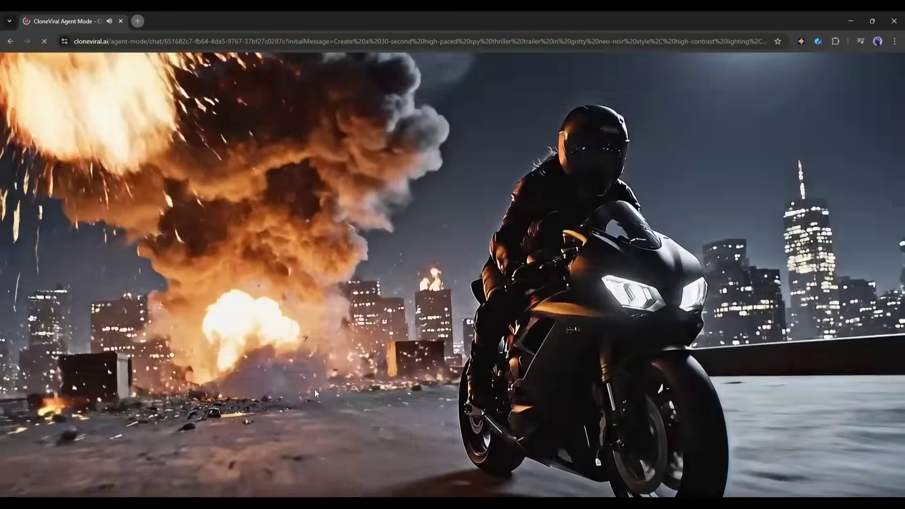
# - Exit full-screen playback of the merged 32-second trailer
pyautogui.press('Escape')
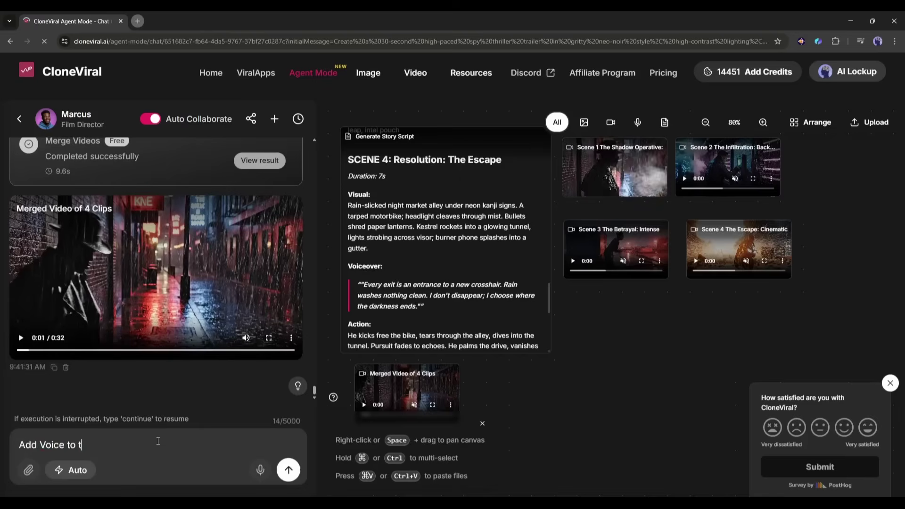
# - Send 'Add Voice to the video' so the agent merges narration into the trailer
pyautogui.write('he video')
pyautogui.press('Return')
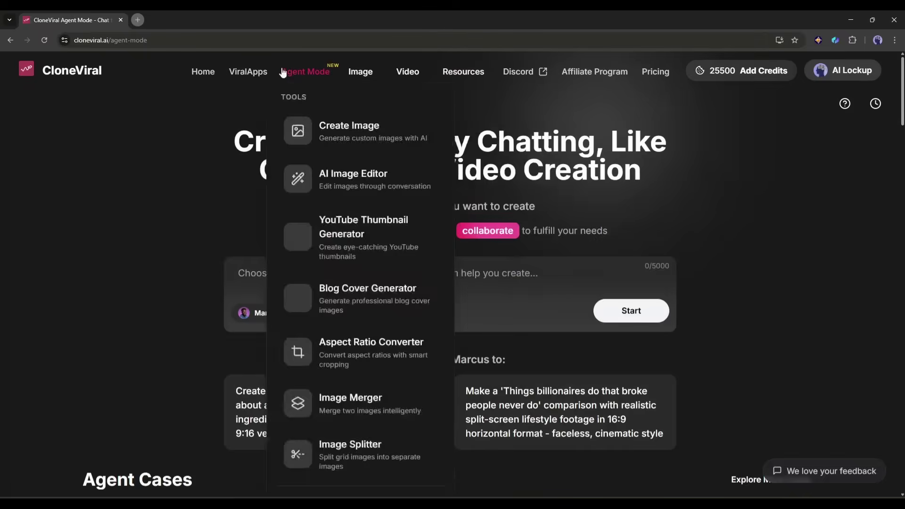
# - Open Create Video from the Video menu in the top navigation
pyautogui.moveTo(414, 76)
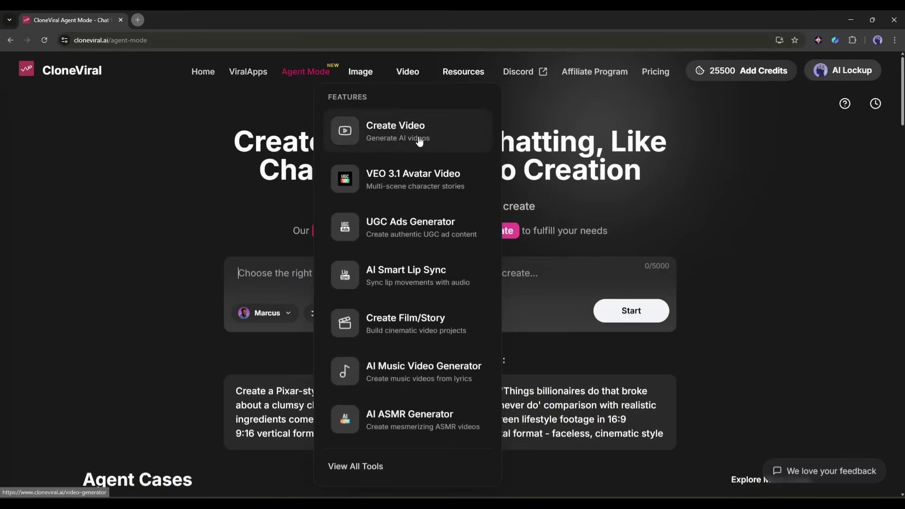
pyautogui.click(421, 137)
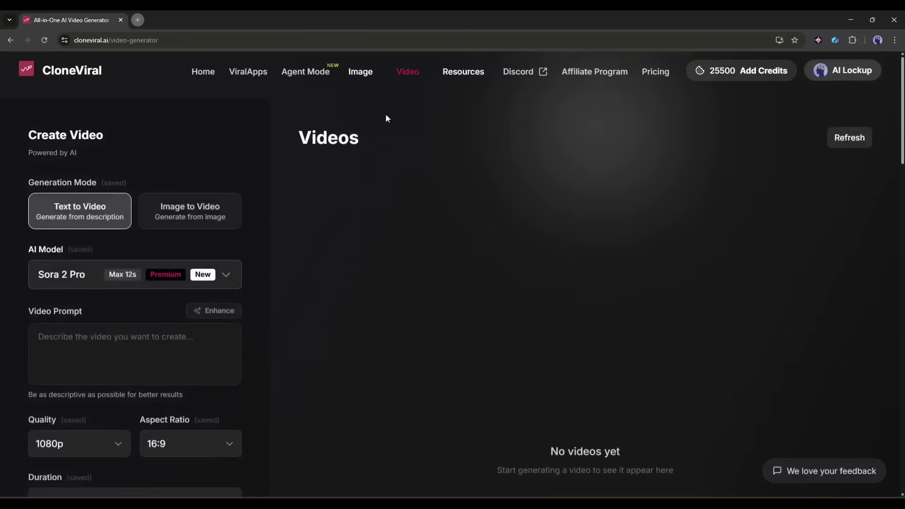
pyautogui.click(158, 218)
pyautogui.click(98, 218)
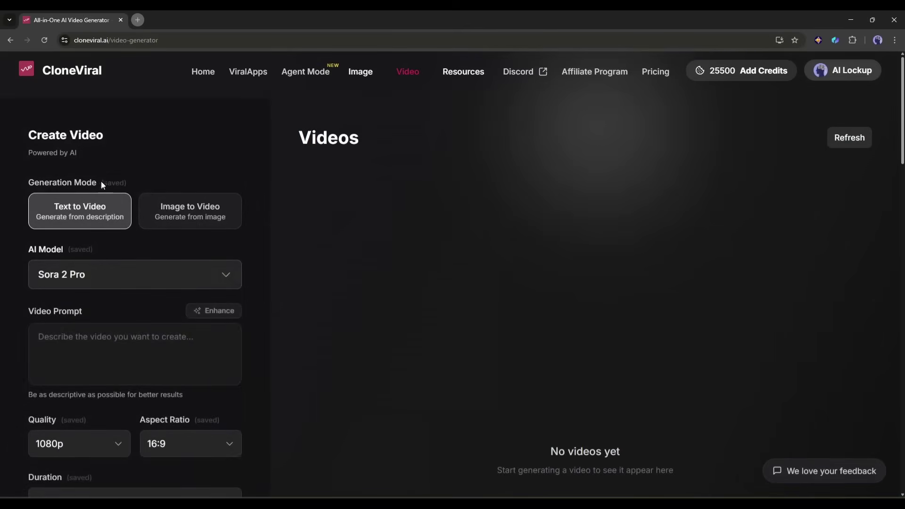
pyautogui.scroll(-2, 101, 181)
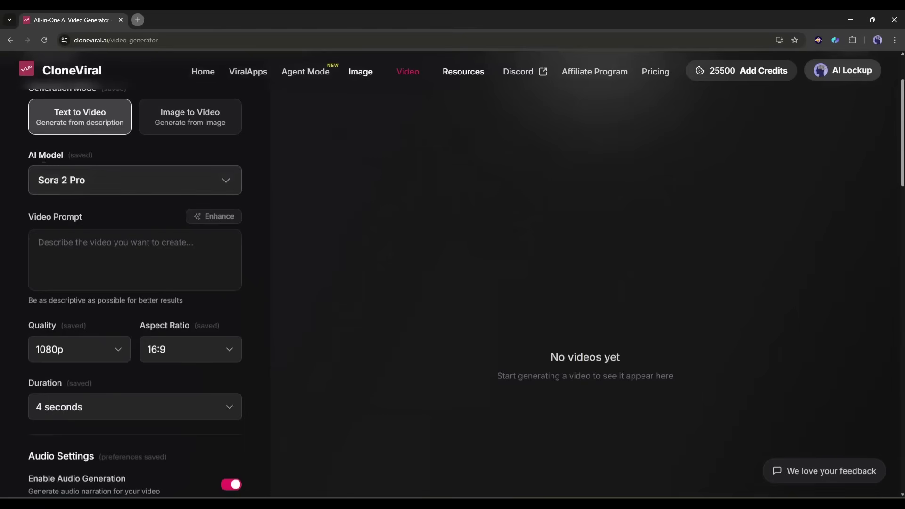
pyautogui.click(139, 191)
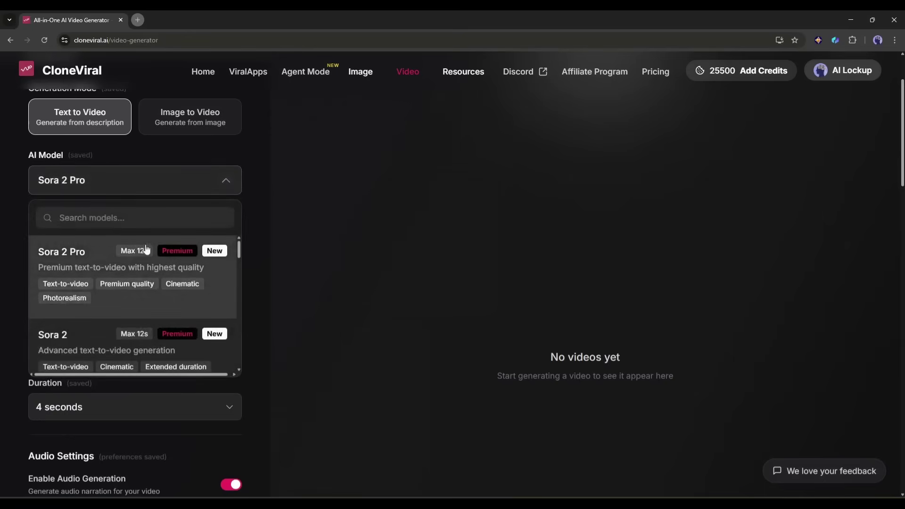
pyautogui.scroll(-2, 141, 255)
pyautogui.scroll(-5, 141, 268)
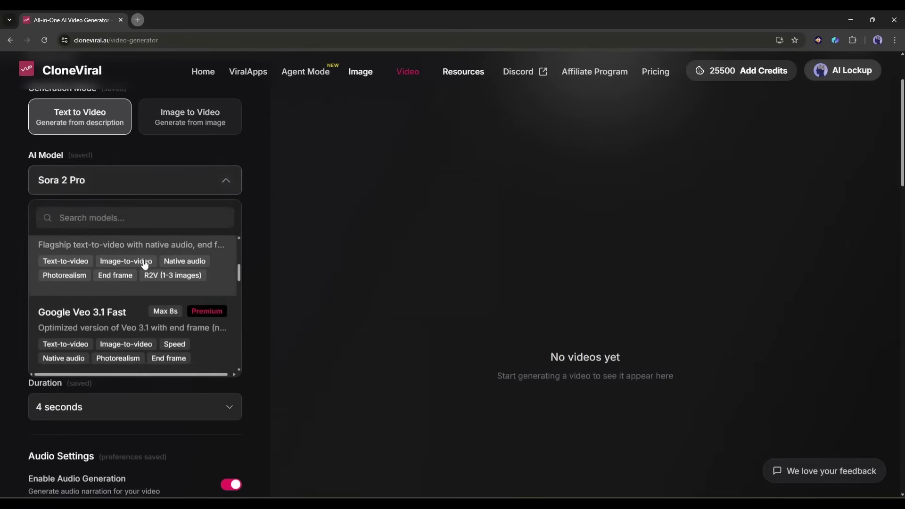
pyautogui.scroll(-5, 151, 269)
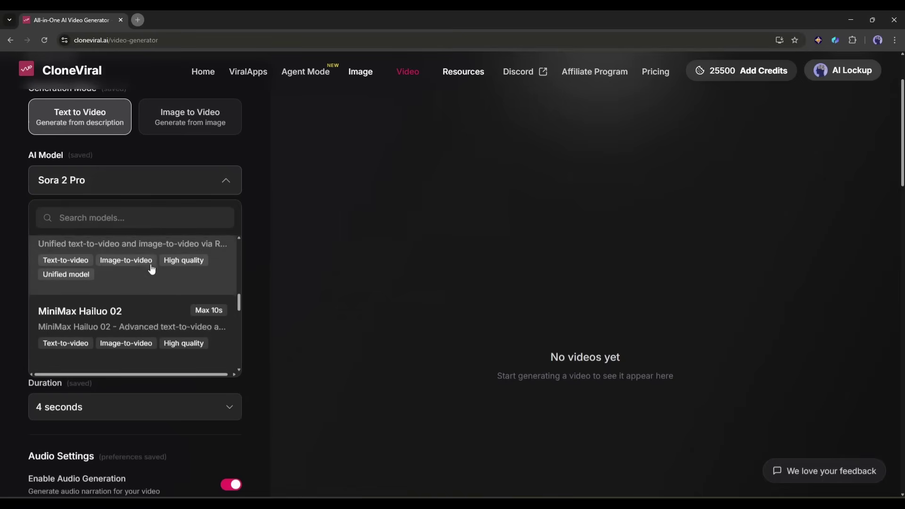
pyautogui.scroll(-6, 156, 268)
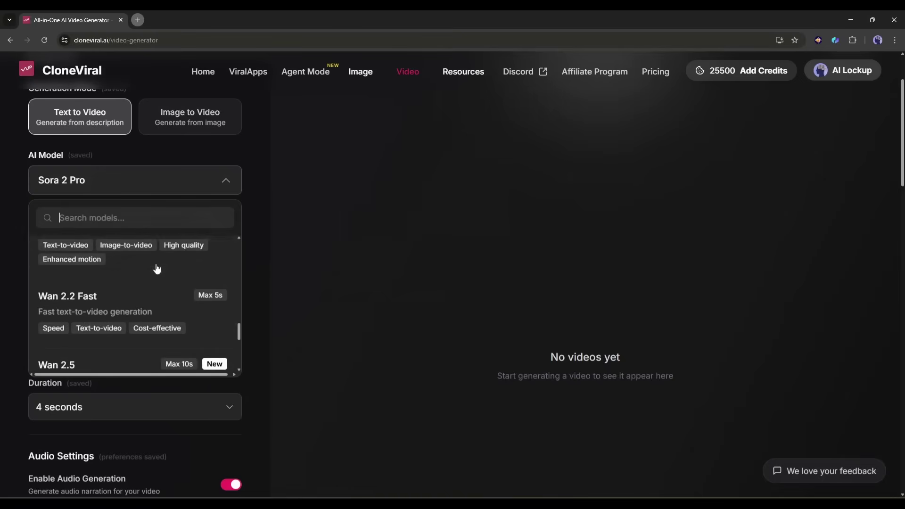
pyautogui.scroll(-2, 155, 264)
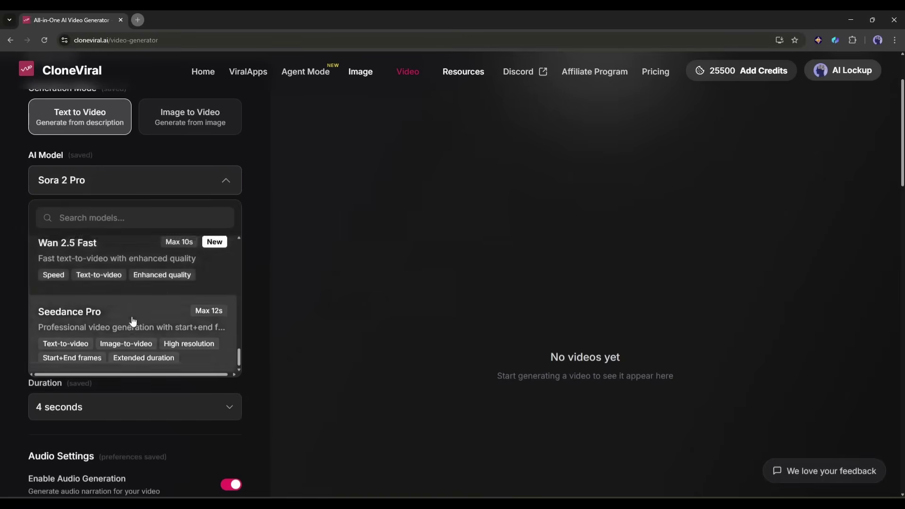
pyautogui.scroll(10, 141, 297)
# - Keep Sora 2 Pro and enter a prompt for a futuristic neon city sunset with flying cars
pyautogui.scroll(5, 189, 268)
pyautogui.click(207, 238)
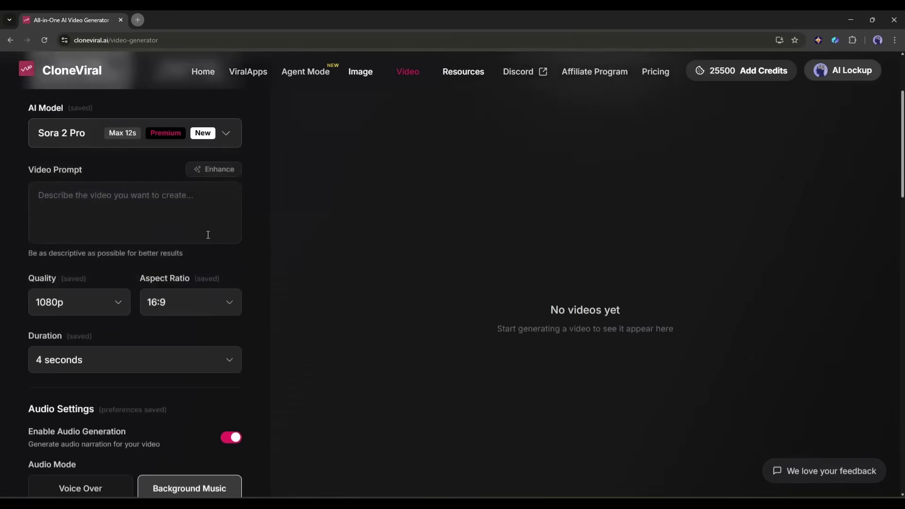
pyautogui.scroll(-5, 223, 268)
pyautogui.scroll(6, 218, 265)
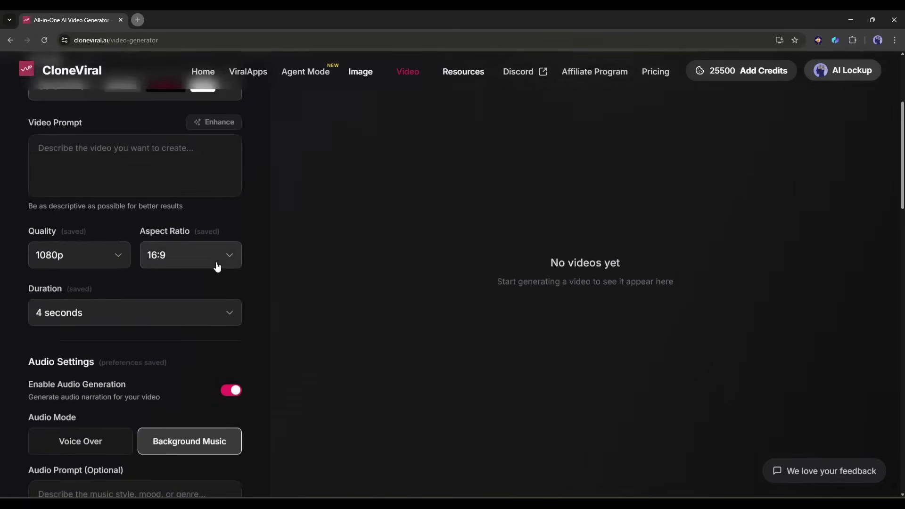
pyautogui.click(107, 250)
pyautogui.write('A futu')
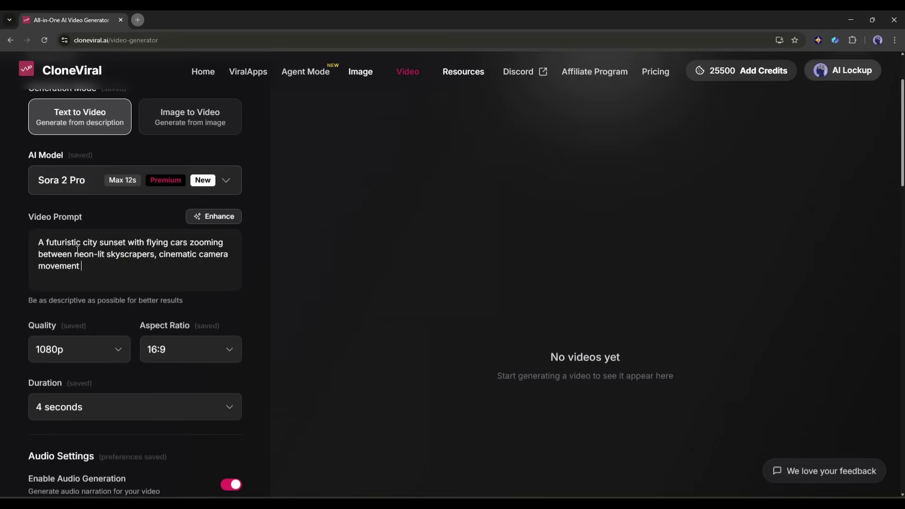
# - Keep 1080p quality and 16:9 aspect ratio, and set the duration to 12 seconds
pyautogui.scroll(-1, 80, 288)
pyautogui.click(80, 292)
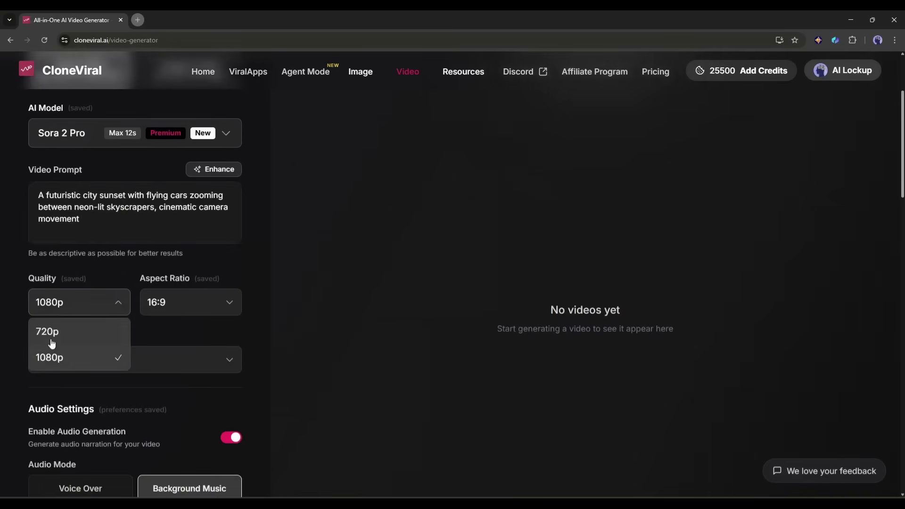
pyautogui.click(188, 302)
pyautogui.click(194, 301)
pyautogui.click(193, 302)
pyautogui.scroll(-2, 112, 305)
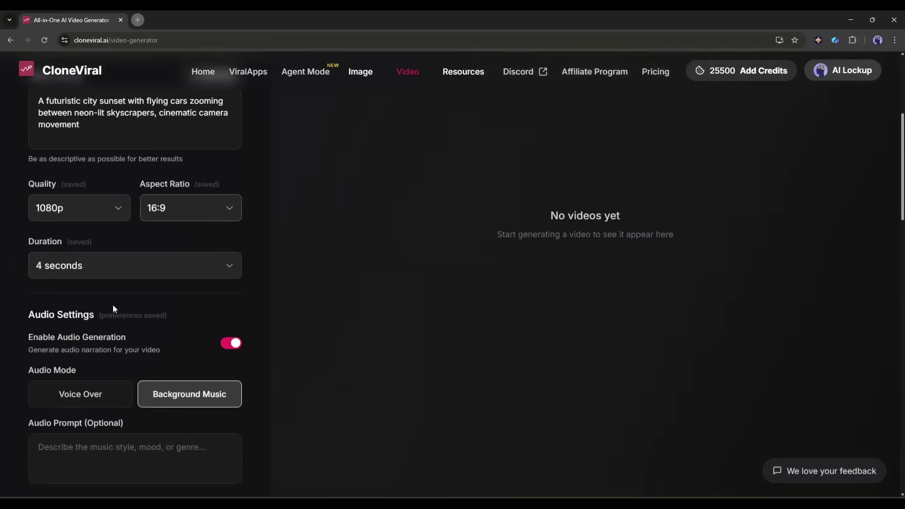
pyautogui.click(118, 269)
pyautogui.click(113, 346)
# - Leave Audio Mode on Background Music after briefly trying Voice-over narration
pyautogui.scroll(-3, 115, 326)
pyautogui.scroll(3, 113, 324)
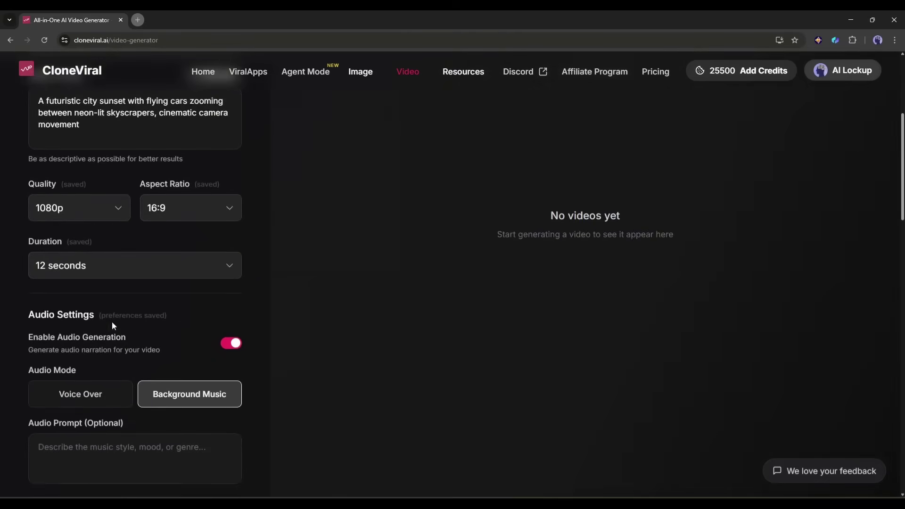
pyautogui.scroll(-2, 95, 323)
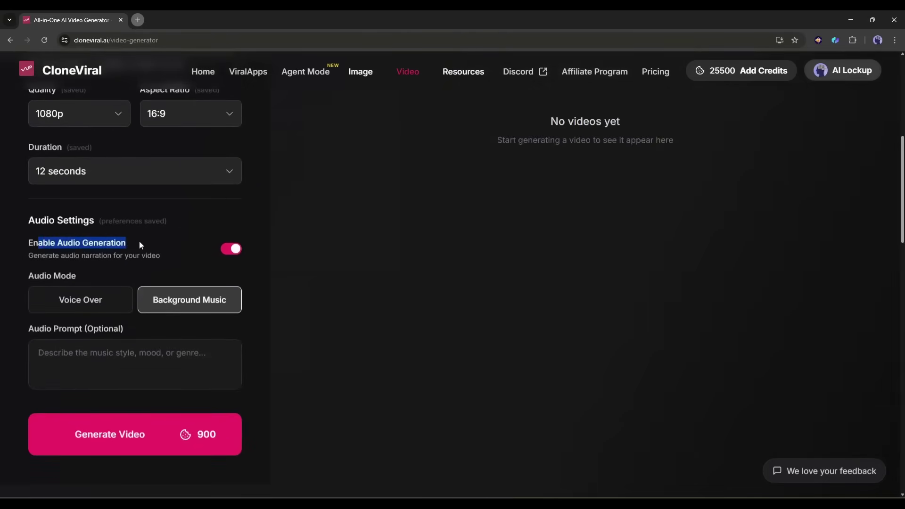
pyautogui.click(176, 243)
pyautogui.click(89, 298)
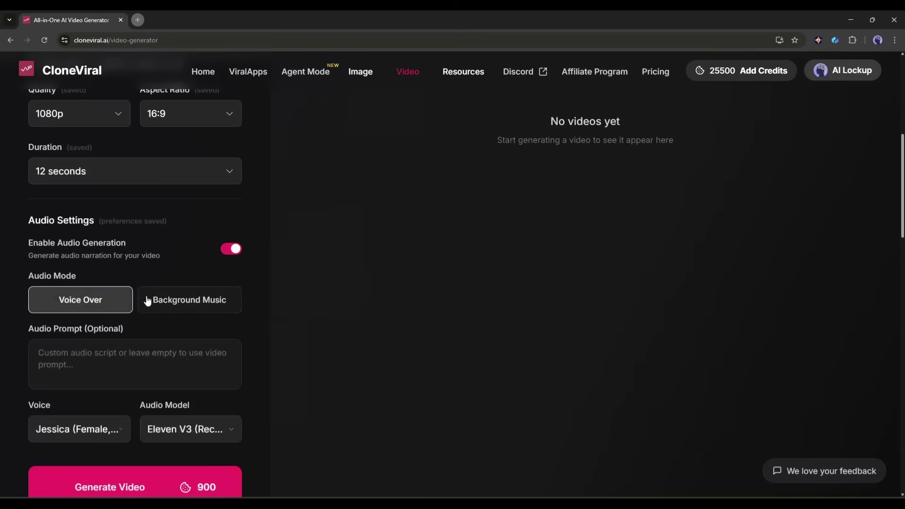
pyautogui.click(196, 302)
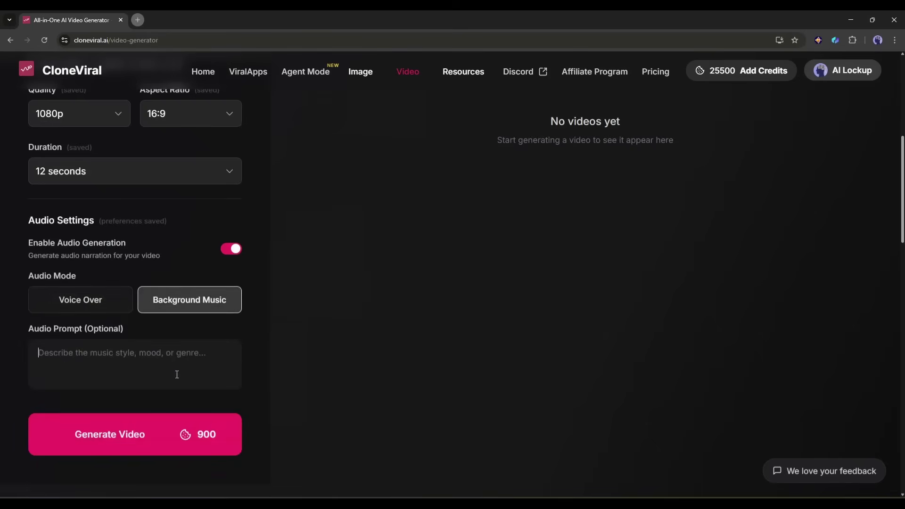
# - Generate the Sora 2 Pro 12s neon-city flying-car clip, then preview and close it
pyautogui.click(142, 434)
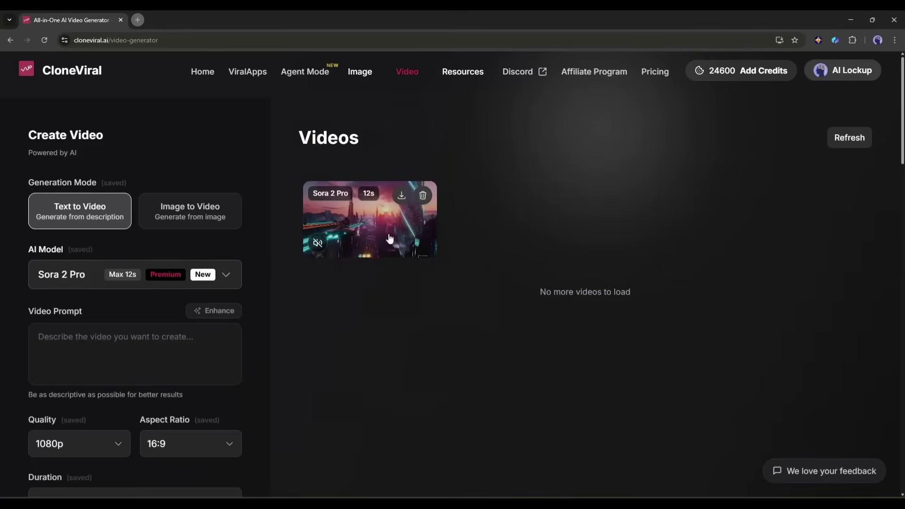
pyautogui.click(387, 231)
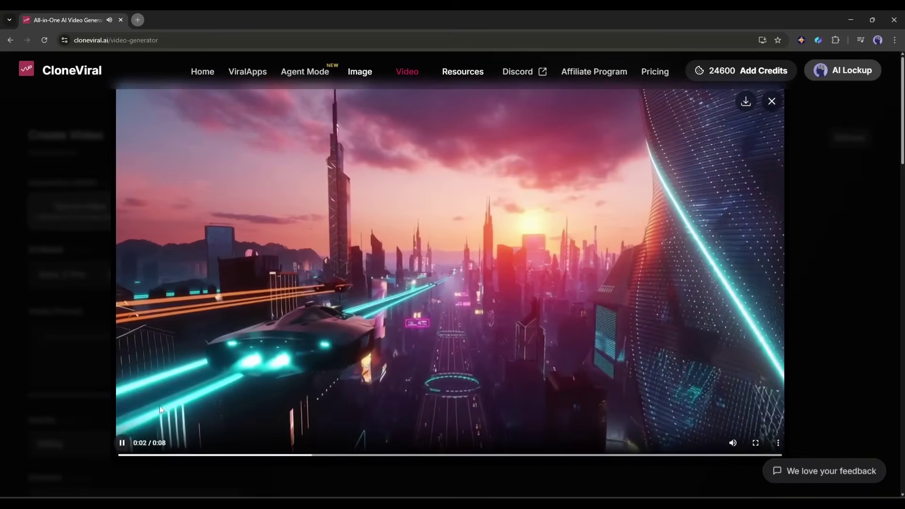
pyautogui.click(171, 437)
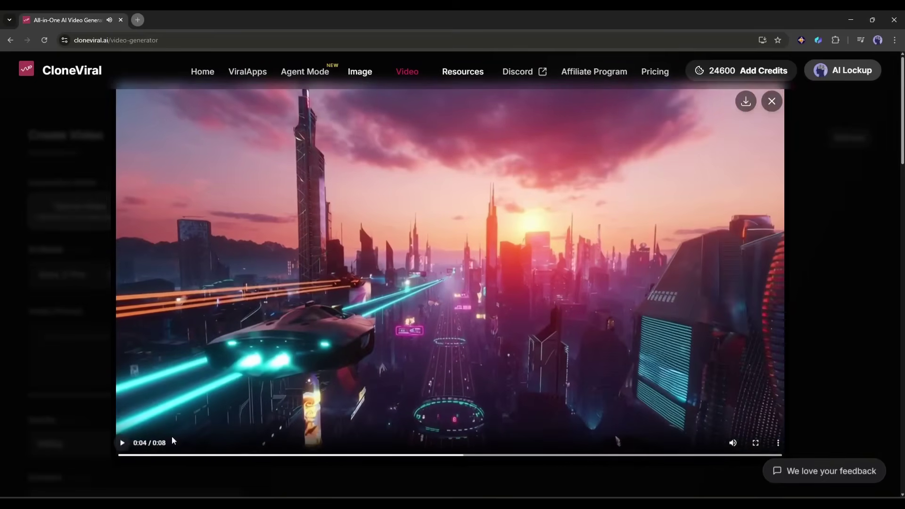
pyautogui.click(772, 101)
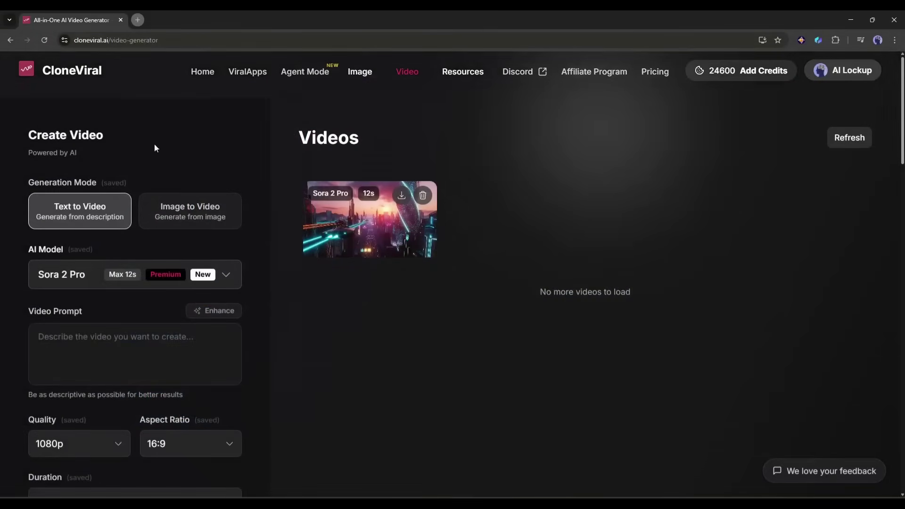
# - Switch to image-to-video with Google Veo 3.1 and upload a start-frame image
pyautogui.click(220, 212)
pyautogui.scroll(-1, 93, 198)
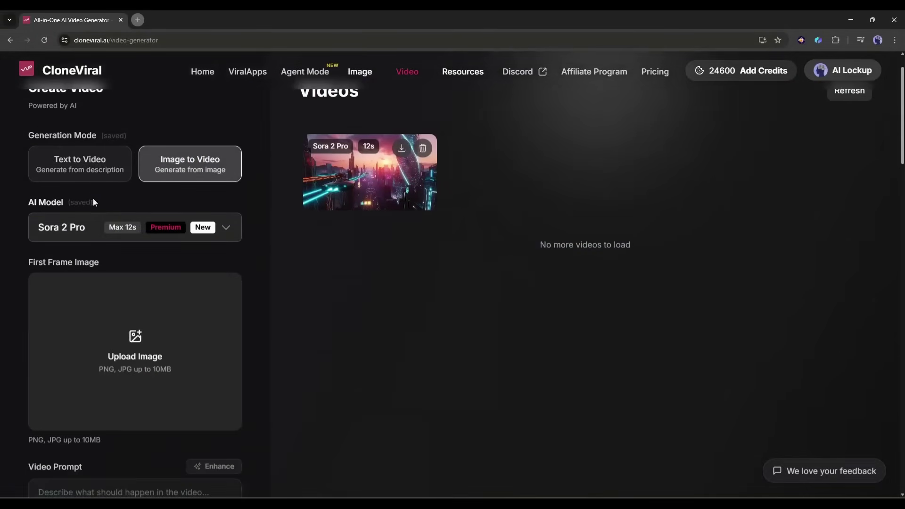
pyautogui.click(80, 227)
pyautogui.scroll(-1, 133, 275)
pyautogui.scroll(-3, 133, 275)
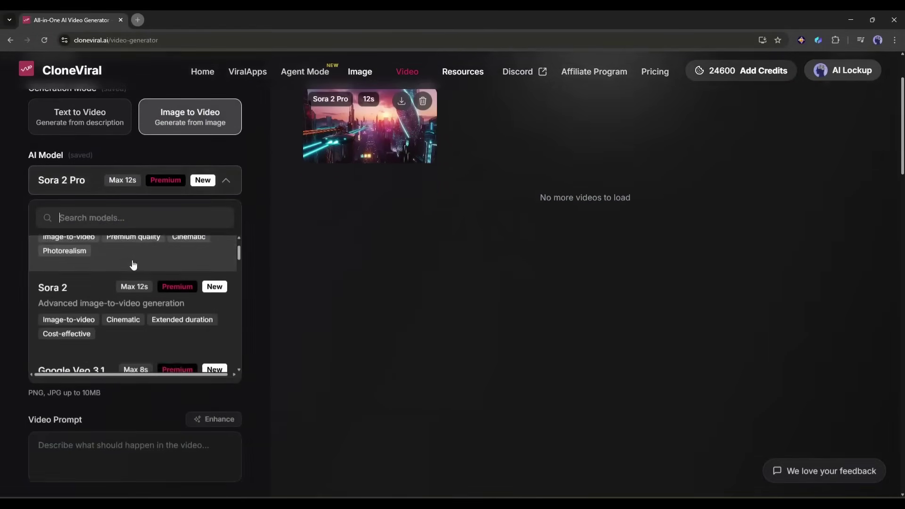
pyautogui.click(194, 302)
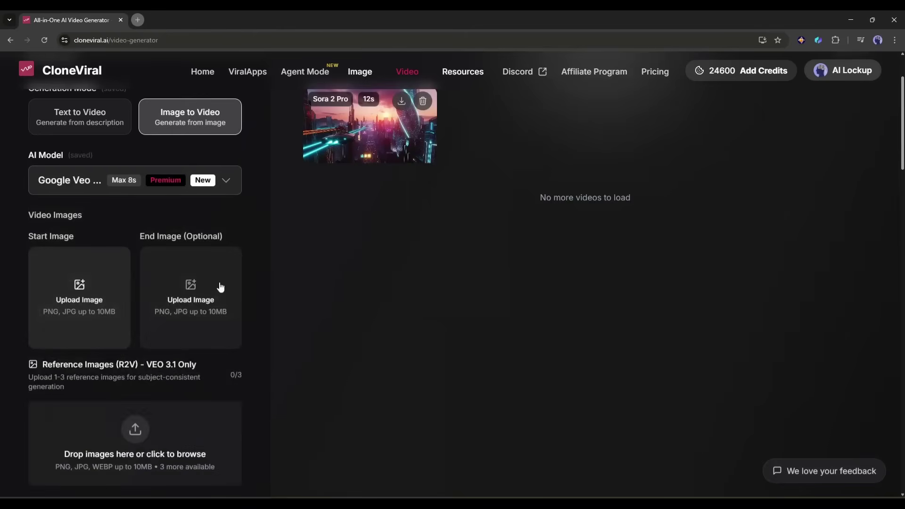
pyautogui.click(60, 281)
pyautogui.doubleClick(342, 159)
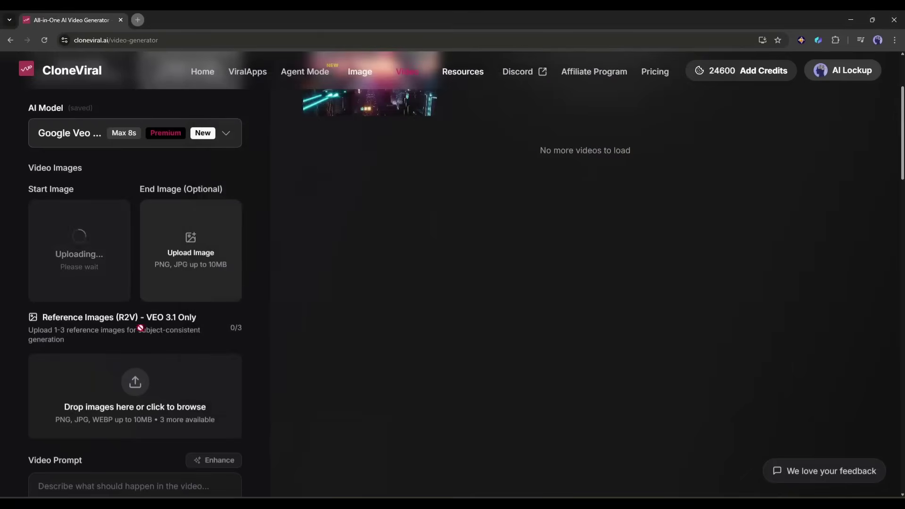
pyautogui.scroll(-4, 141, 328)
# - Paste the mountain-hiker description as the video prompt
pyautogui.click(112, 300)
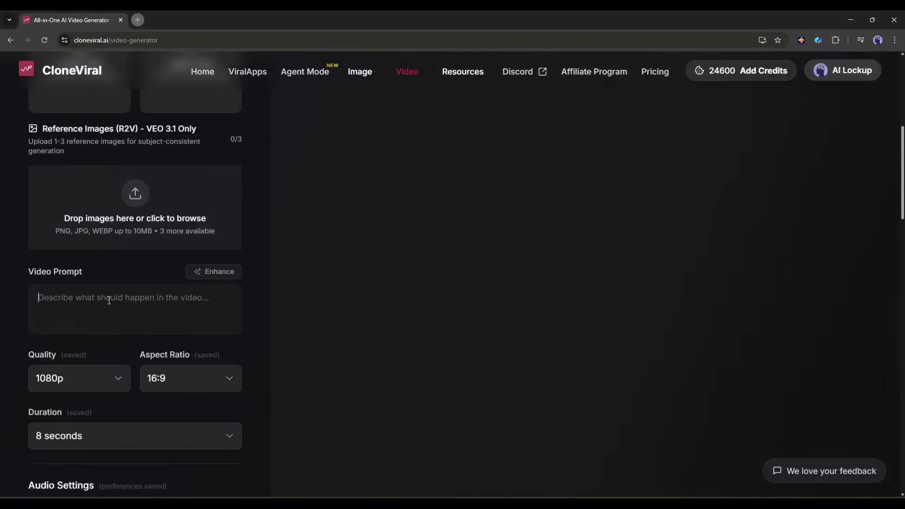
pyautogui.rightClick(109, 301)
pyautogui.click(137, 181)
pyautogui.scroll(5, 136, 300)
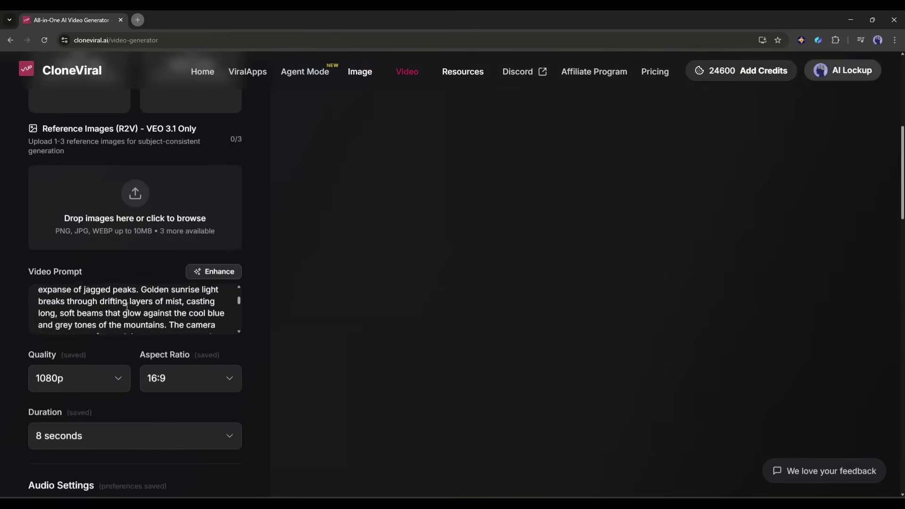
pyautogui.scroll(-8, 227, 303)
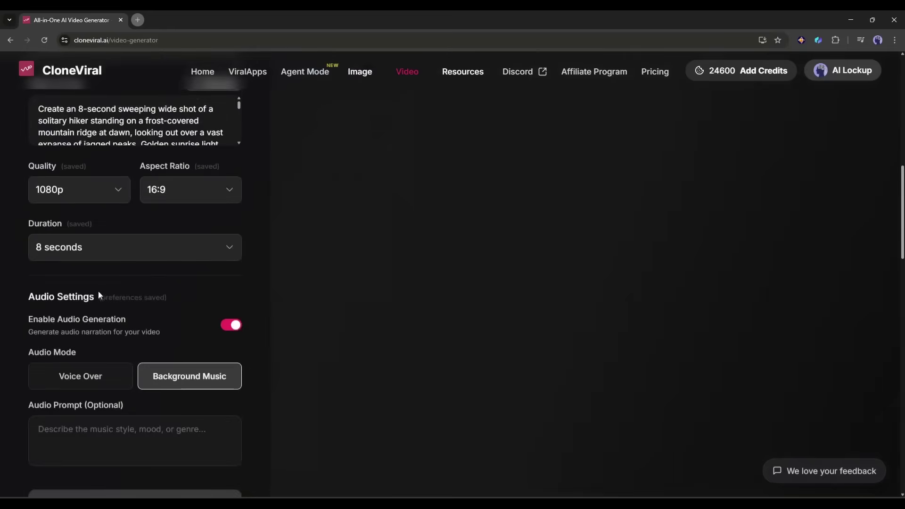
pyautogui.scroll(-1, 94, 302)
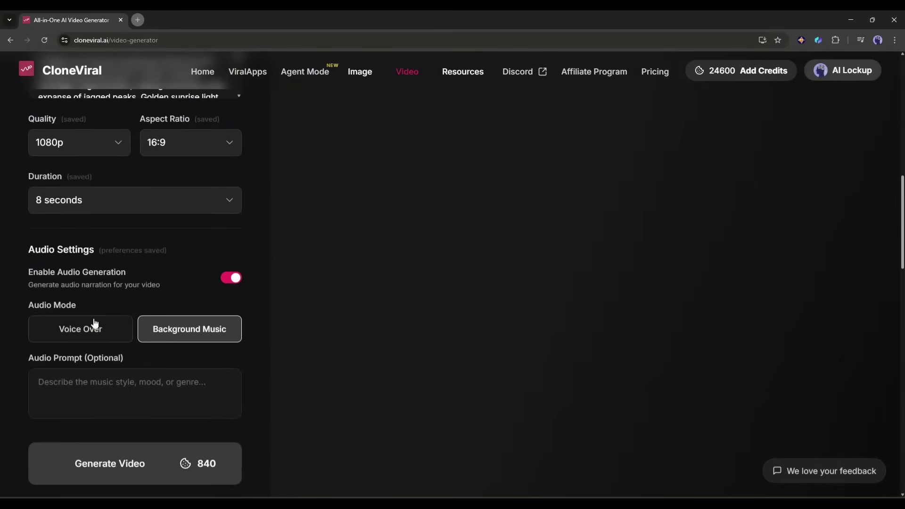
# - Set Audio Mode to Voice Over and paste the narration script
pyautogui.click(80, 332)
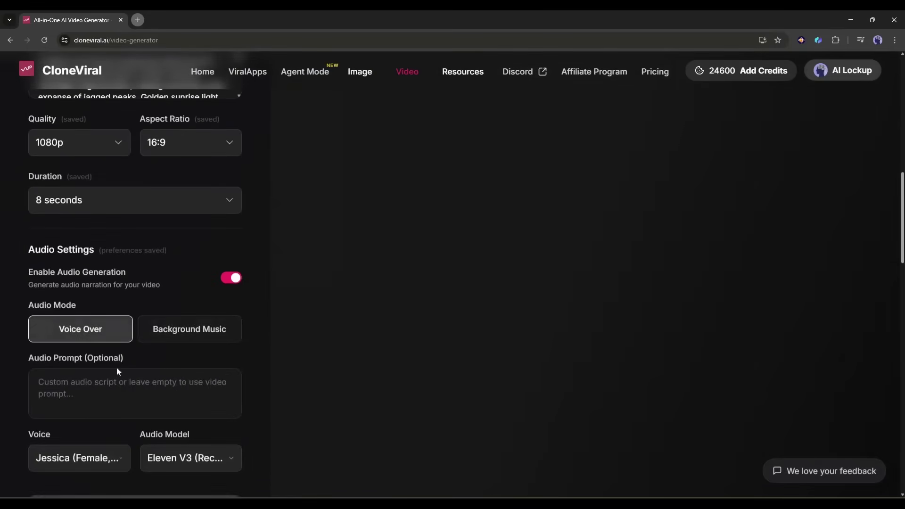
pyautogui.click(108, 398)
pyautogui.write('Every summit we reach begins as a place we feared to climb. Yet here—above the clouds—we remember that the limits we honor are often the ones we imagined. The world is vast... but our courage can be vaster still.')
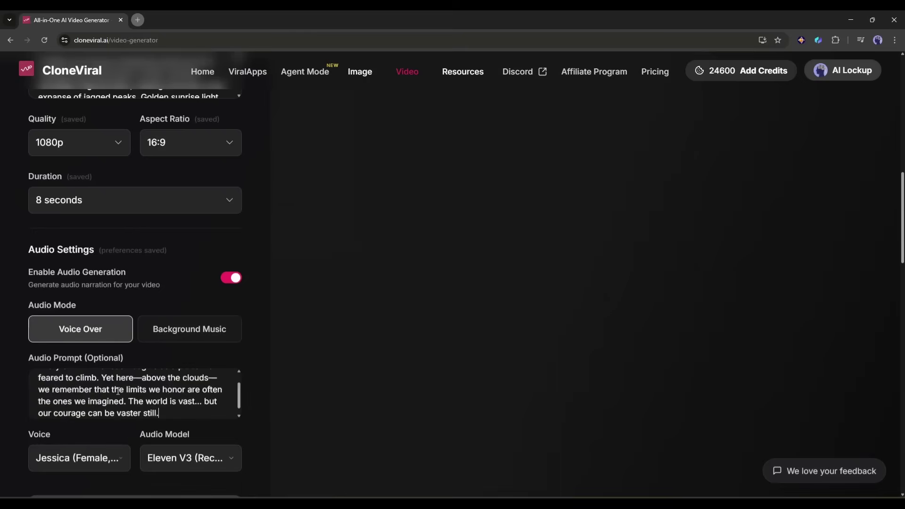
pyautogui.scroll(-2, 118, 394)
pyautogui.scroll(3, 121, 387)
pyautogui.scroll(-4, 236, 387)
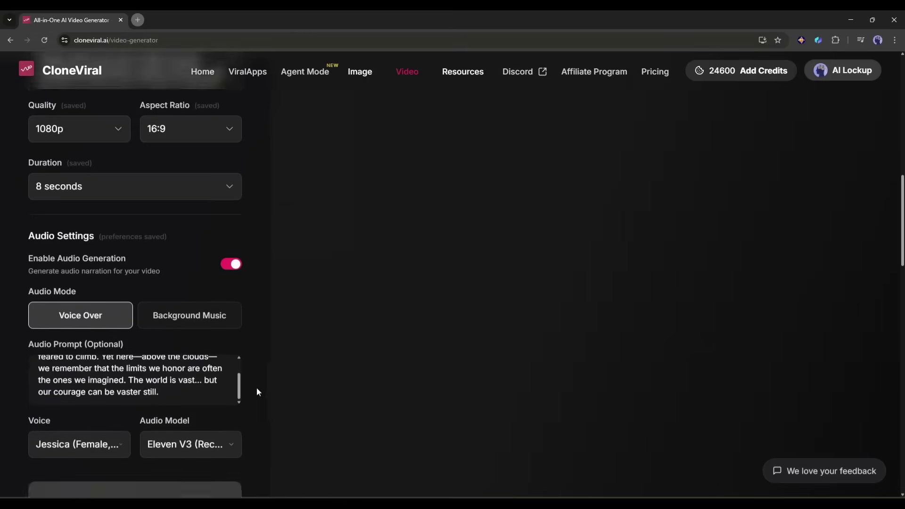
# - Choose the Rachel voice with the Eleven V3 audio model and start generating
pyautogui.click(86, 368)
pyautogui.scroll(-1, 81, 412)
pyautogui.scroll(1, 68, 415)
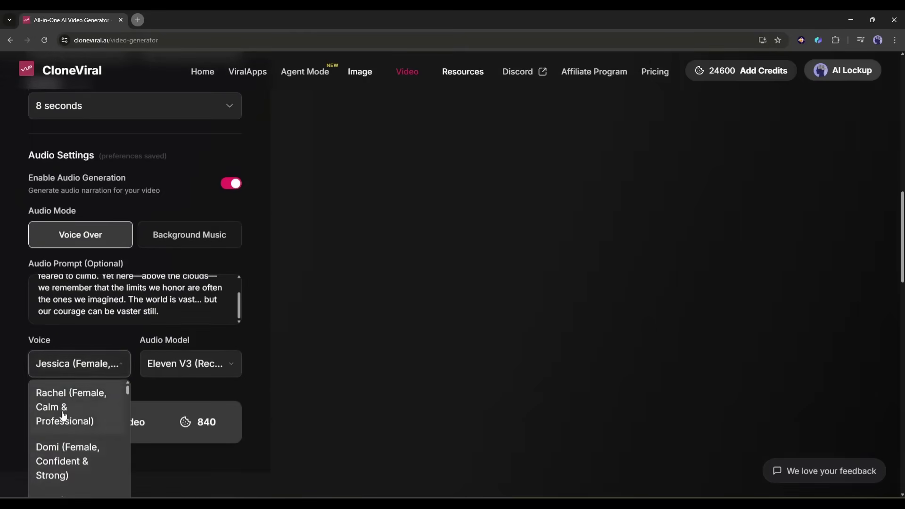
pyautogui.click(68, 415)
pyautogui.click(174, 376)
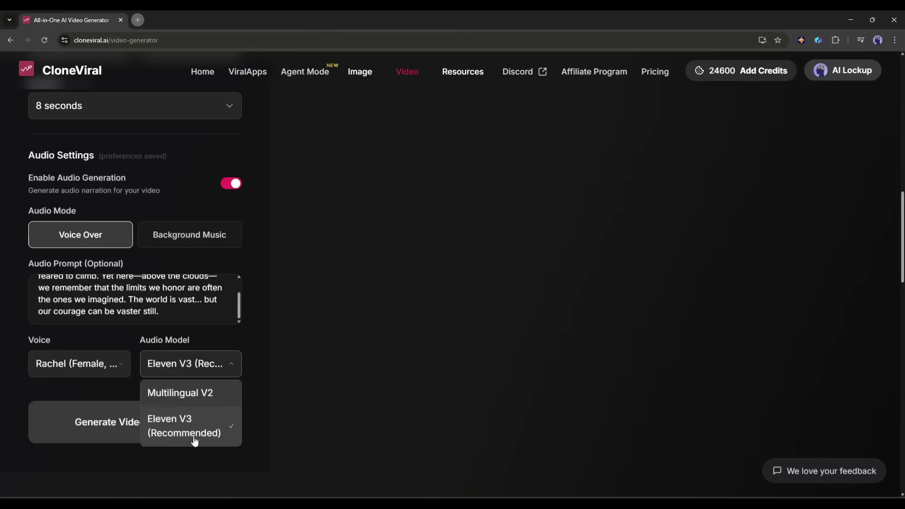
pyautogui.click(195, 441)
pyautogui.click(162, 419)
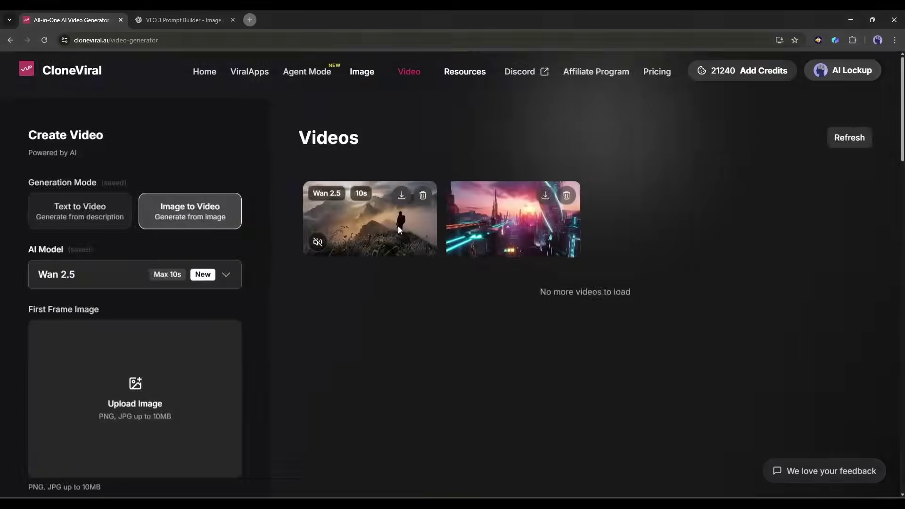
# - Preview the finished 10-second Wan 2.5 mountain-hiker sunrise clip
pyautogui.click(398, 225)
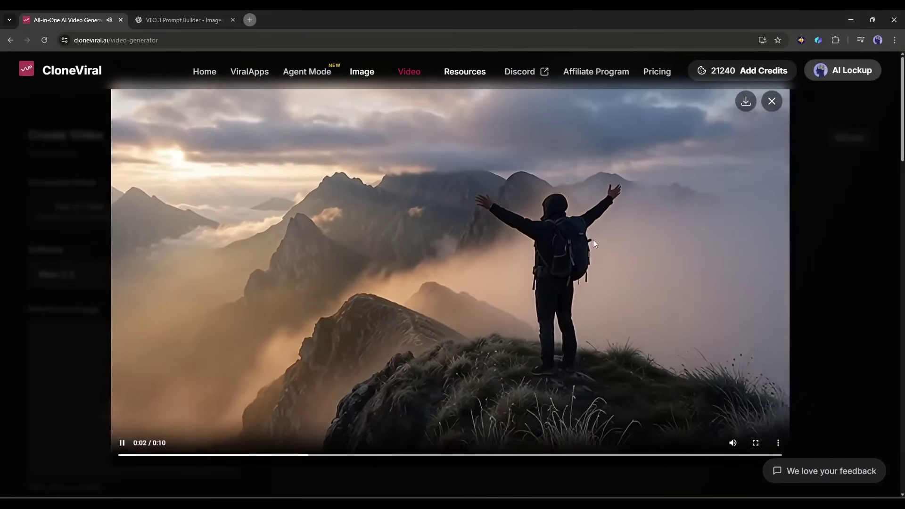
pyautogui.scroll(-6, 594, 239)
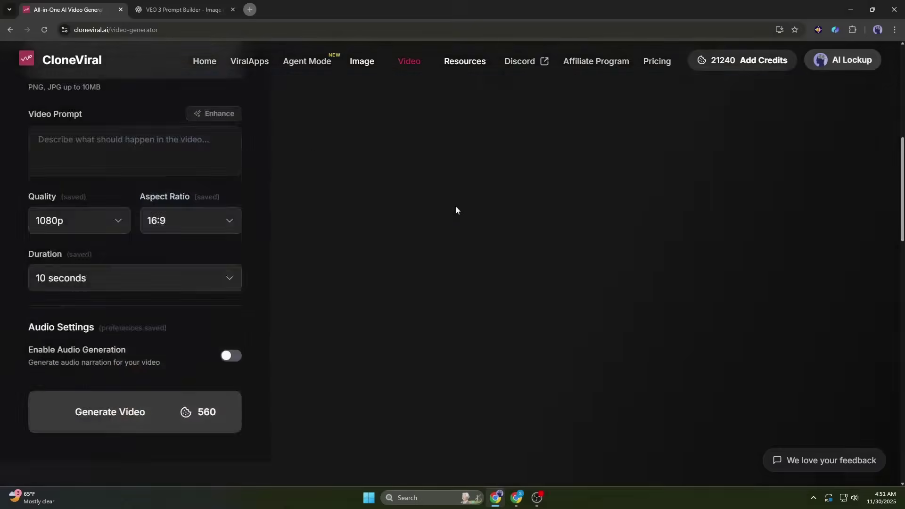
pyautogui.scroll(5, 455, 216)
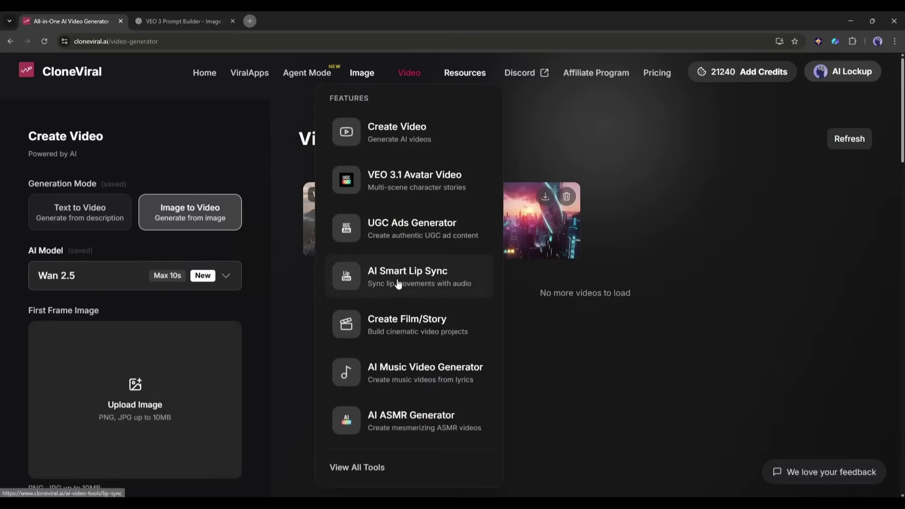
# - In AI Smart Lip Sync, choose Image input and upload the woman's portrait
pyautogui.click(399, 283)
pyautogui.scroll(-5, 332, 178)
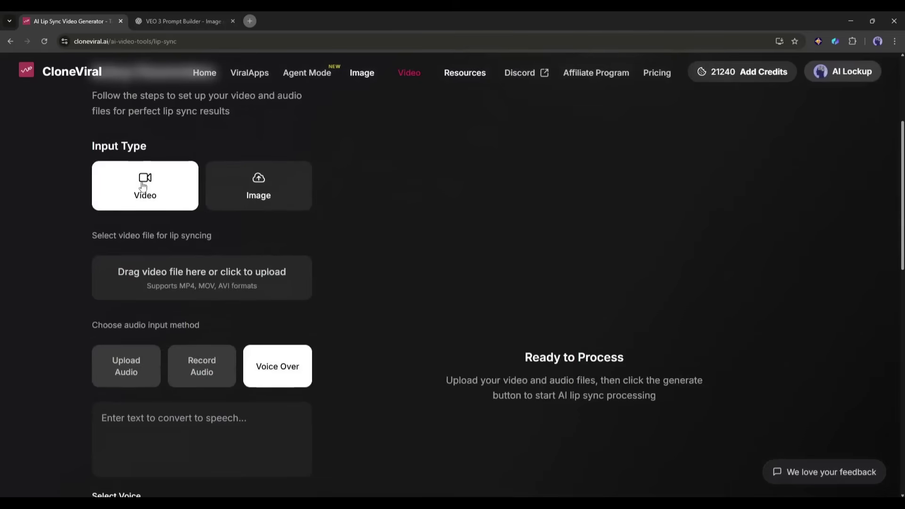
pyautogui.click(254, 192)
pyautogui.click(206, 272)
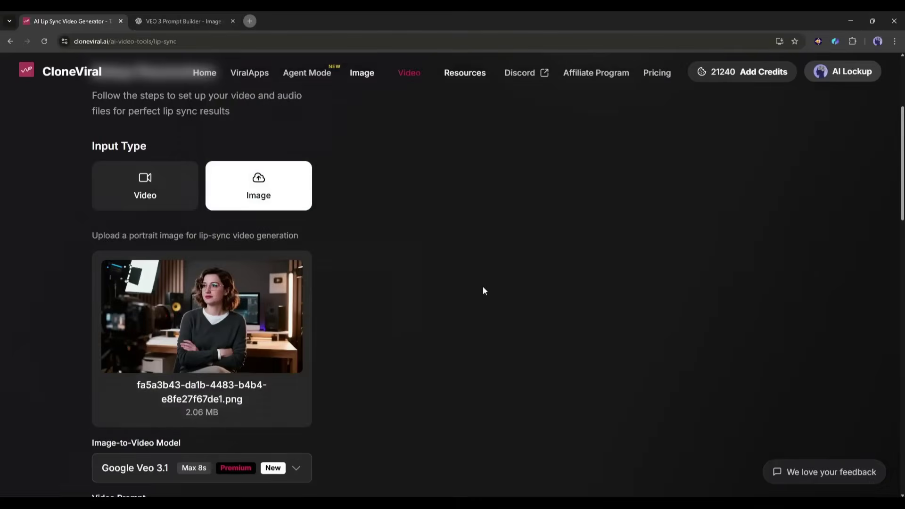
pyautogui.scroll(-3, 484, 290)
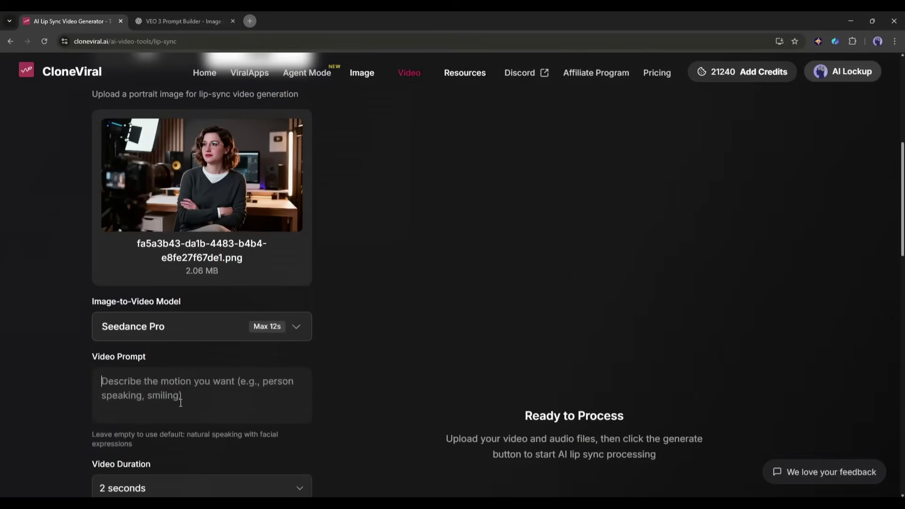
# - Enter the prompt 'Person speaking with a natural gesture', with 12-second duration at 1080p
pyautogui.click(214, 397)
pyautogui.write('Pers')
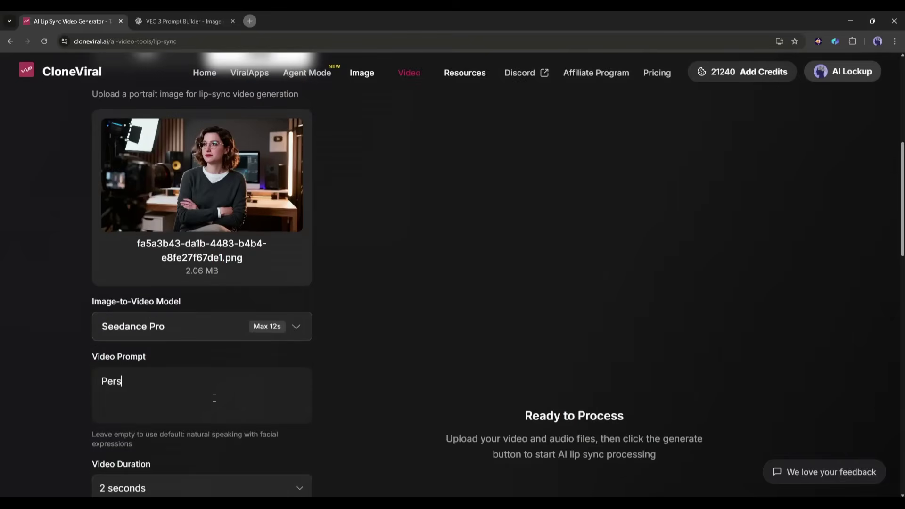
pyautogui.write('on speaking with a natural gesture')
pyautogui.scroll(-4, 214, 398)
pyautogui.click(202, 299)
pyautogui.click(123, 464)
pyautogui.click(256, 248)
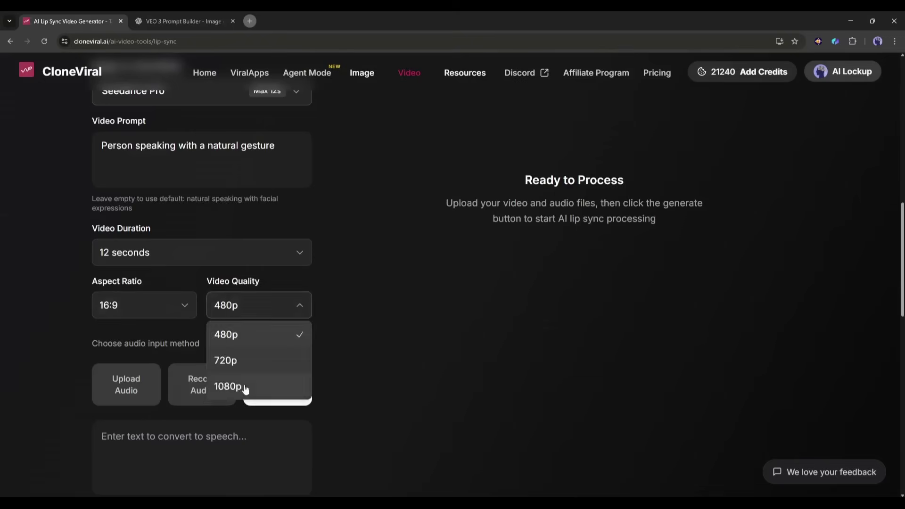
pyautogui.click(229, 384)
# - Set the audio input to Voice Over and paste the welcome sentence
pyautogui.click(138, 310)
pyautogui.click(203, 298)
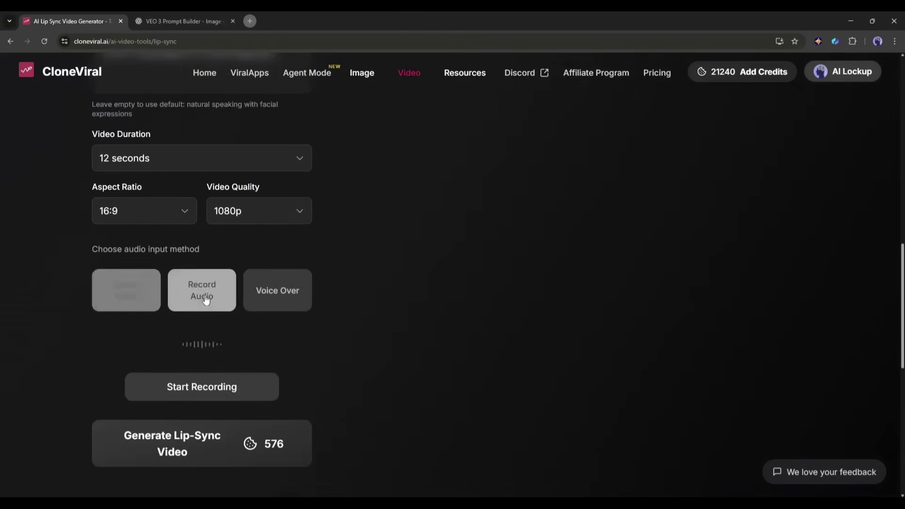
pyautogui.click(302, 297)
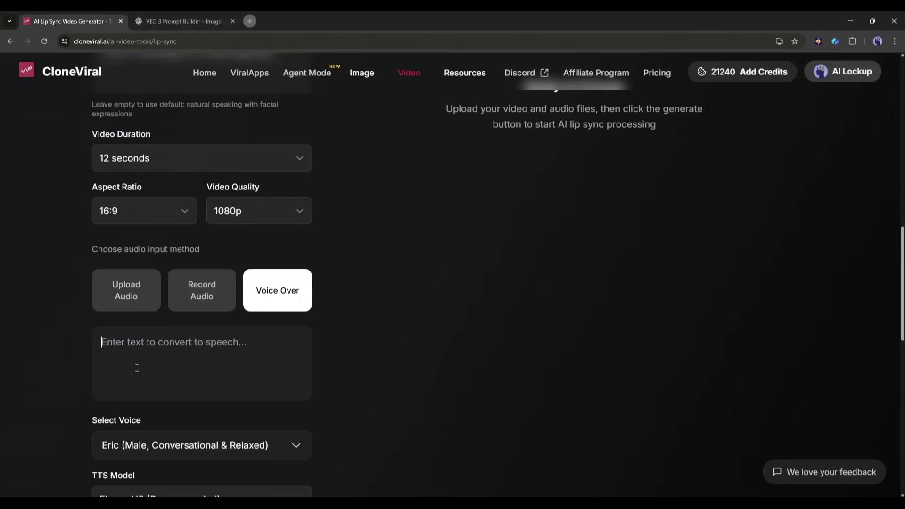
pyautogui.write('Welcome to the future of content creation, where AI does all the hard work for you.')
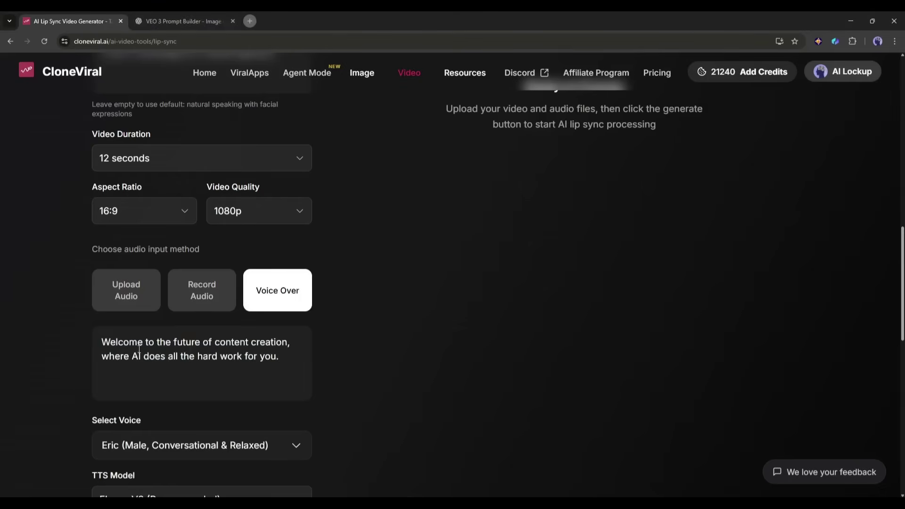
pyautogui.moveTo(103, 342); pyautogui.dragTo(280, 357)
pyautogui.click(280, 357)
pyautogui.scroll(-3, 203, 315)
# - Browse the available voices, previewing Rachel
pyautogui.click(204, 315)
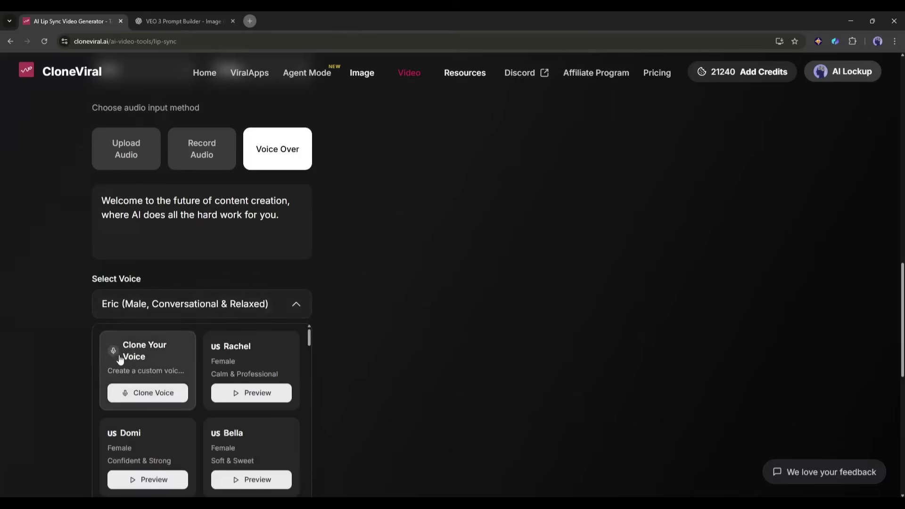
pyautogui.click(239, 394)
pyautogui.scroll(-1, 236, 398)
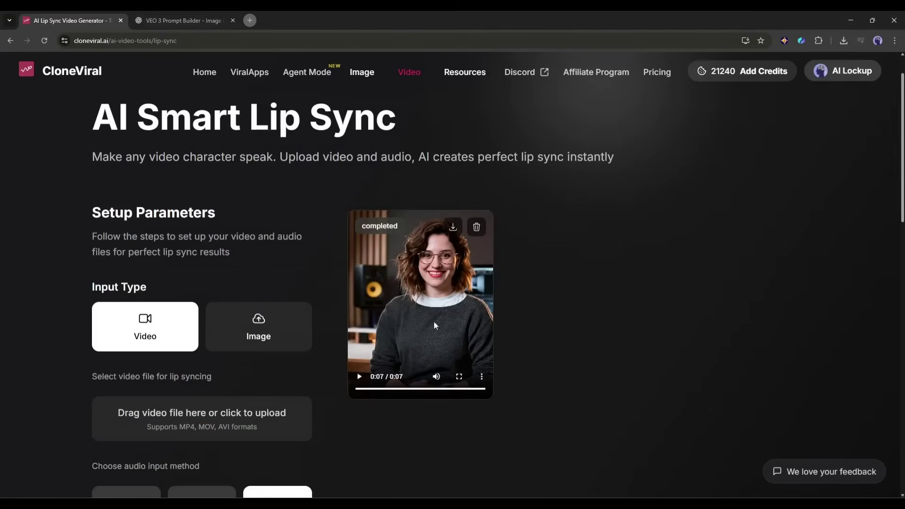
pyautogui.moveTo(407, 78)
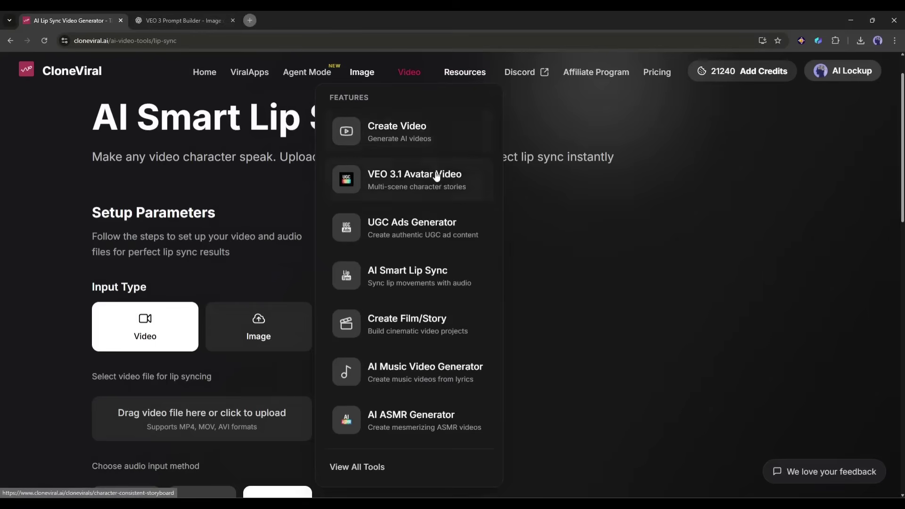
# - Start a UGC ad with the Selling template
pyautogui.click(423, 238)
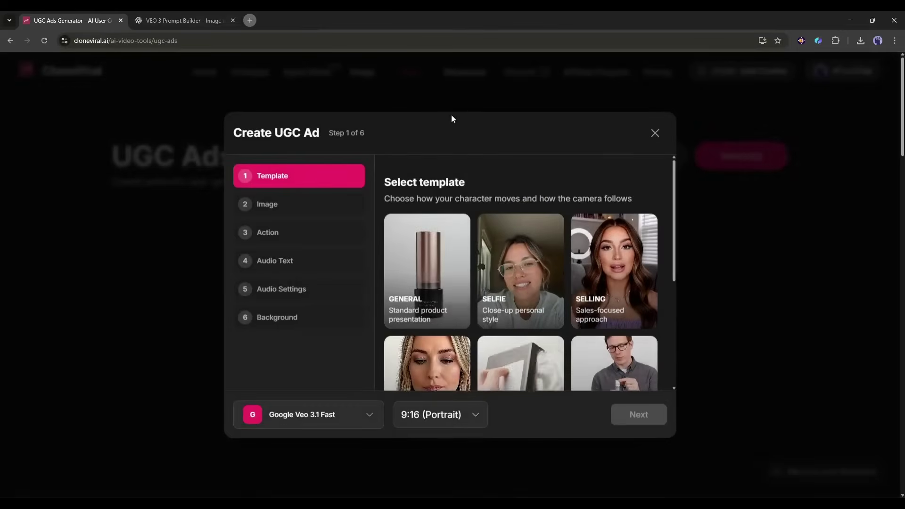
pyautogui.scroll(-4, 559, 221)
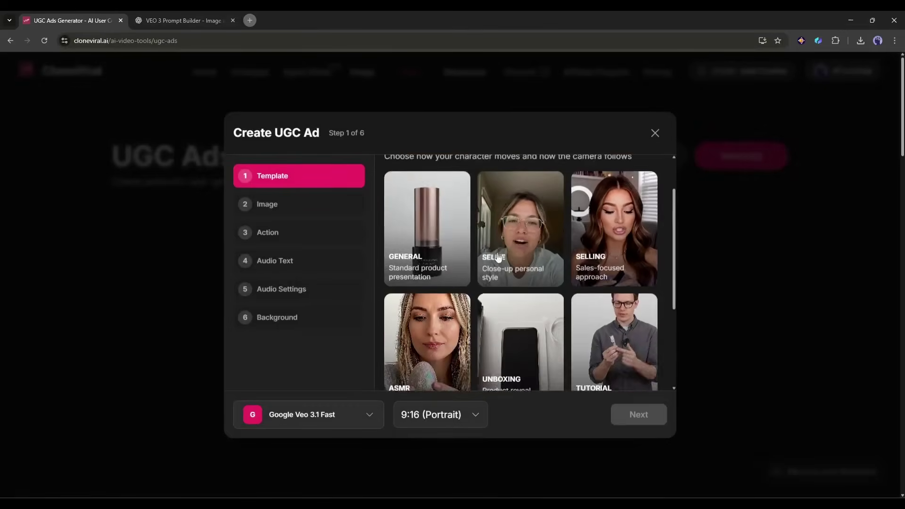
pyautogui.scroll(4, 531, 303)
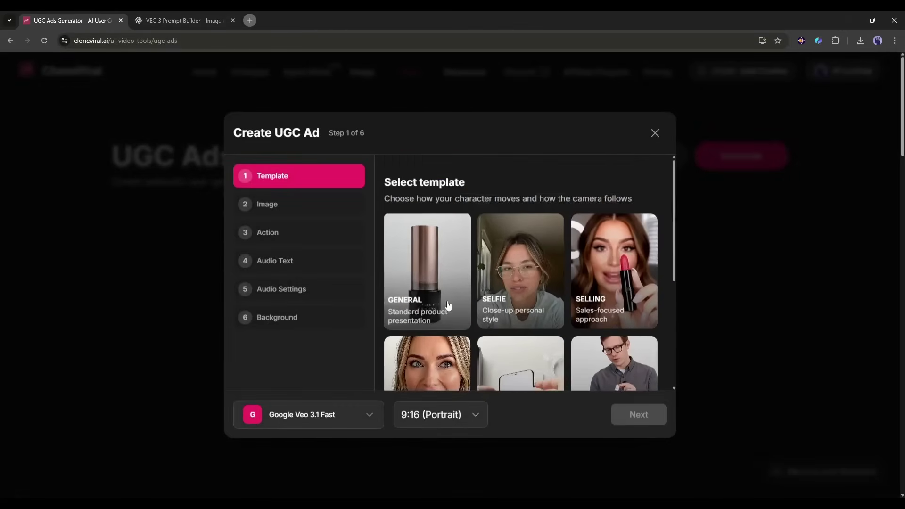
pyautogui.scroll(-2, 448, 306)
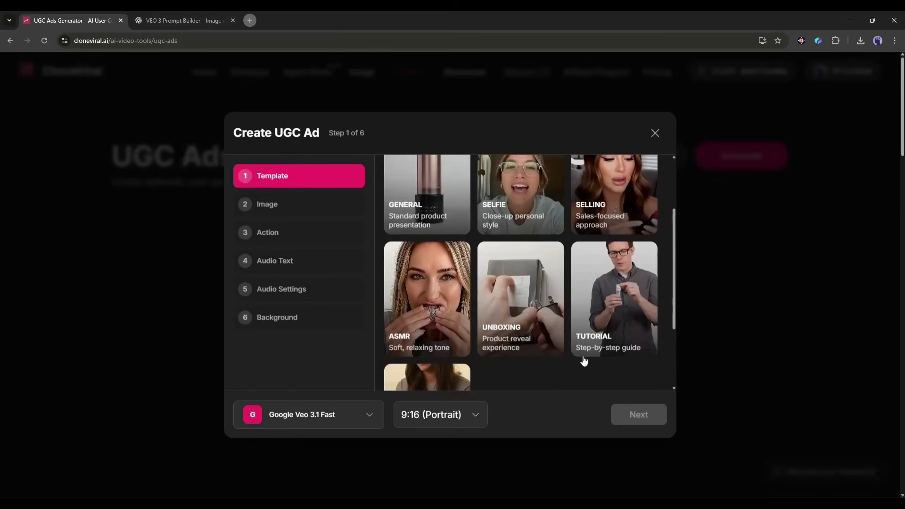
pyautogui.scroll(1, 587, 360)
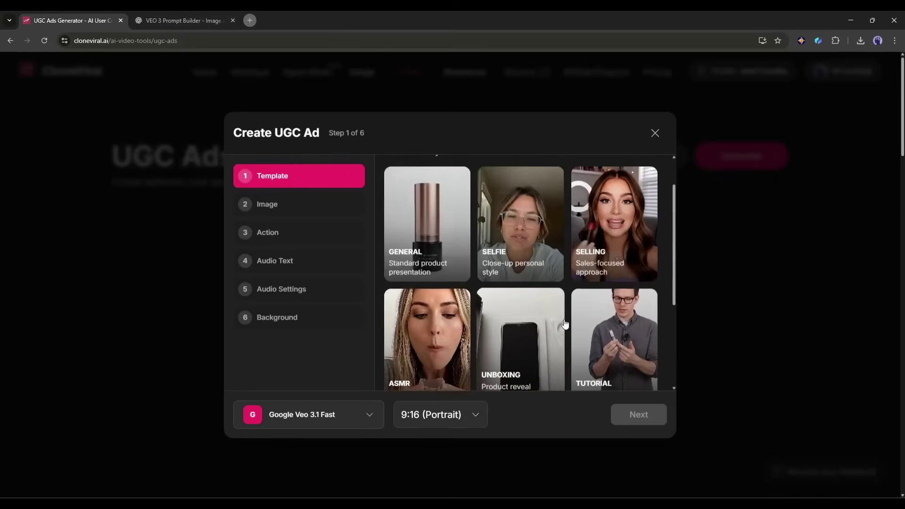
pyautogui.scroll(1, 565, 324)
pyautogui.scroll(-3, 558, 319)
pyautogui.scroll(3, 558, 319)
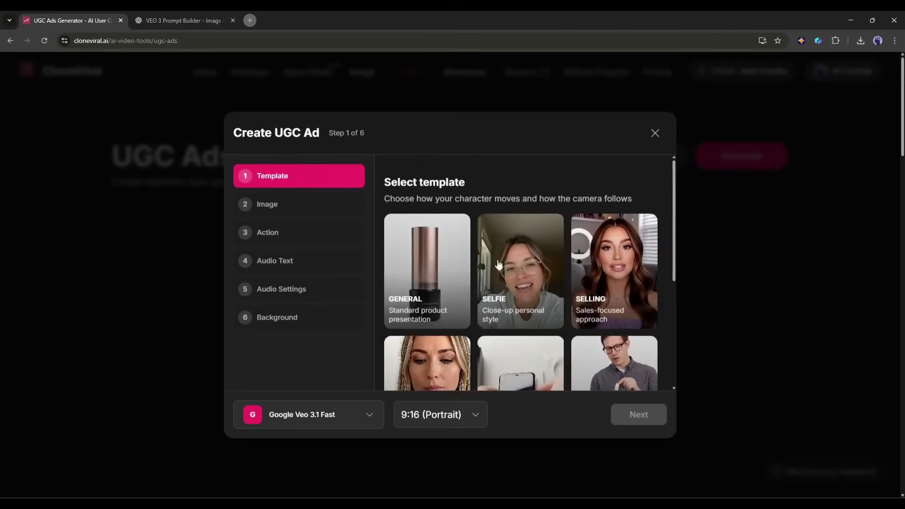
pyautogui.click(620, 266)
pyautogui.click(303, 202)
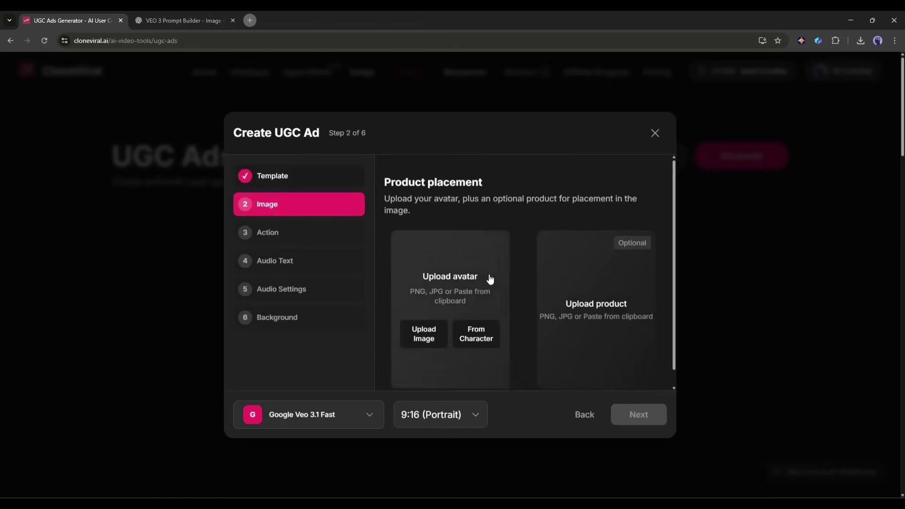
# - Upload the woman's photo as the ad avatar
pyautogui.scroll(-1, 498, 296)
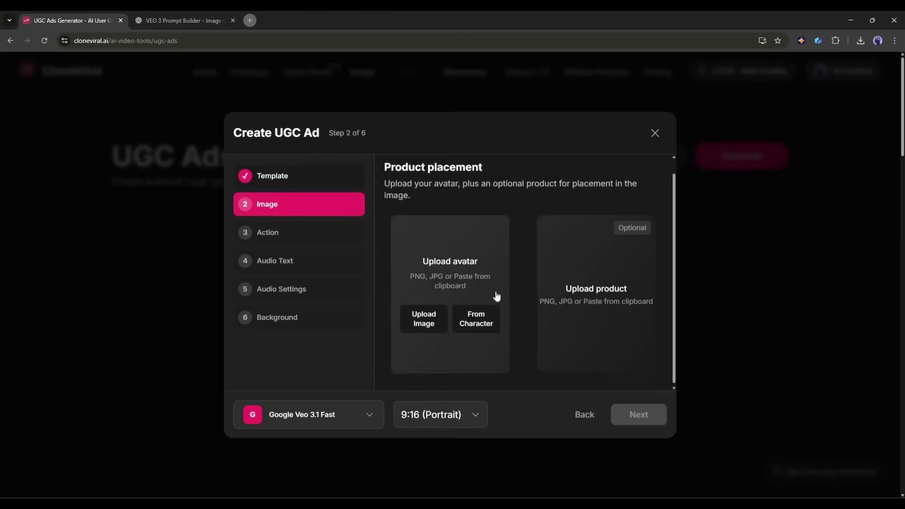
pyautogui.click(428, 318)
pyautogui.scroll(-3, 471, 244)
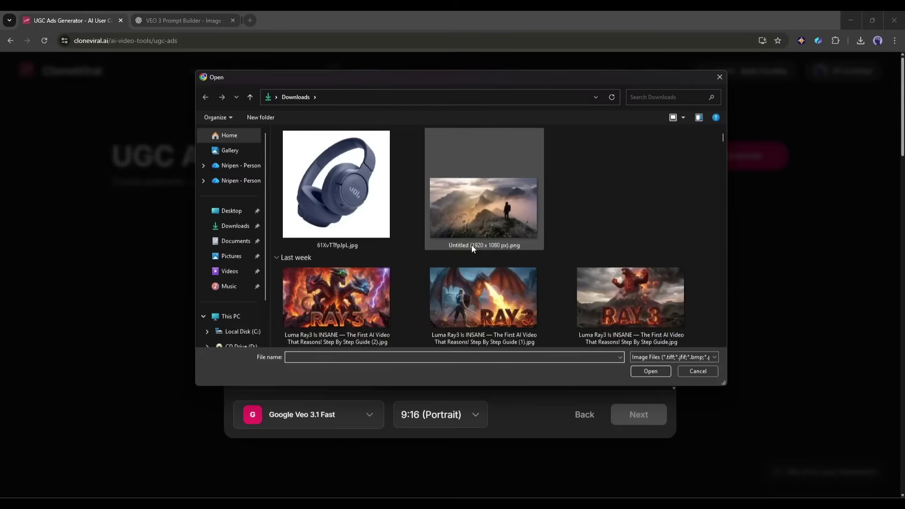
pyautogui.scroll(3, 500, 255)
pyautogui.doubleClick(519, 188)
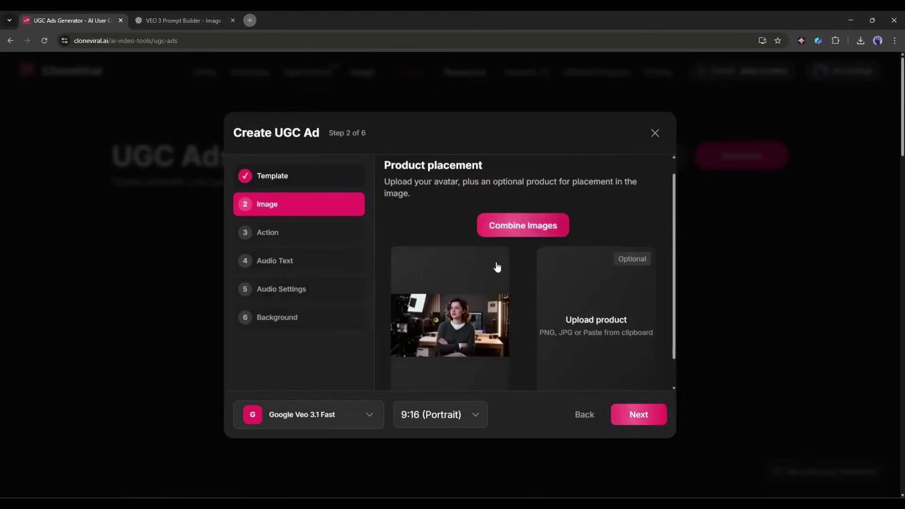
pyautogui.scroll(-2, 517, 292)
# - Upload the blue headphones image as the product and continue
pyautogui.click(610, 289)
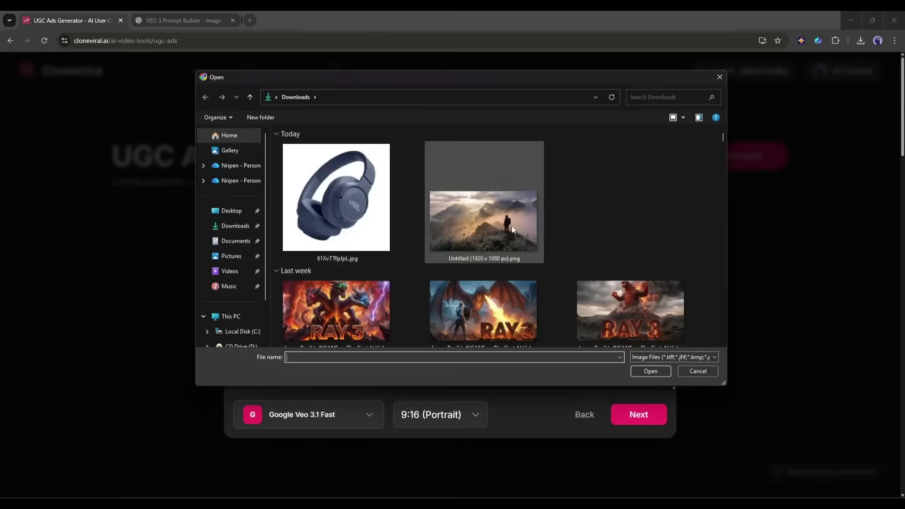
pyautogui.click(334, 183)
pyautogui.doubleClick(334, 183)
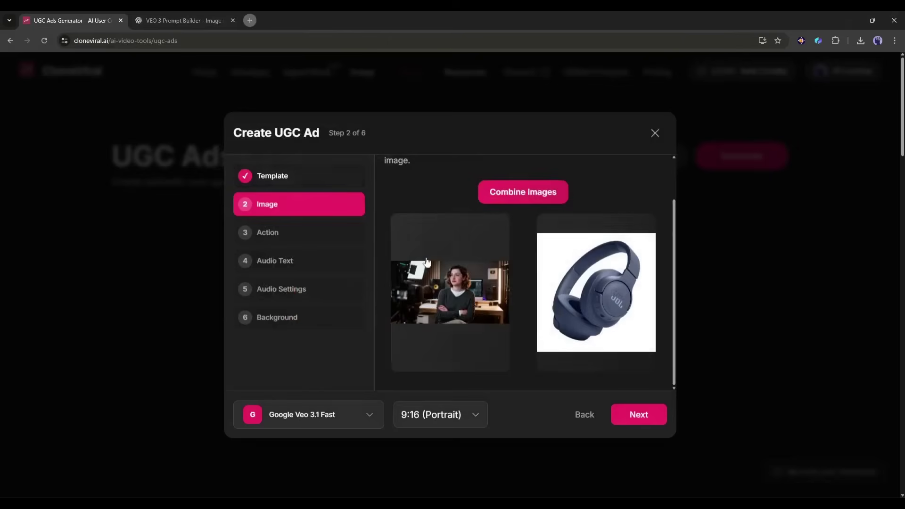
pyautogui.click(303, 232)
# - Paste the headphones action description as the ad's action
pyautogui.click(440, 240)
pyautogui.write('Person holds headphones, puts them on, smiles, and gives a thumbs up."')
pyautogui.scroll(1, 440, 243)
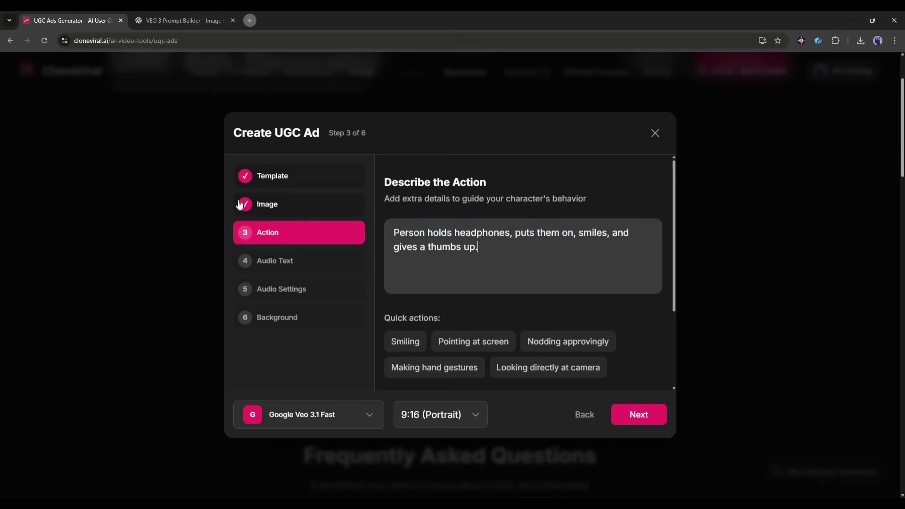
pyautogui.click(299, 260)
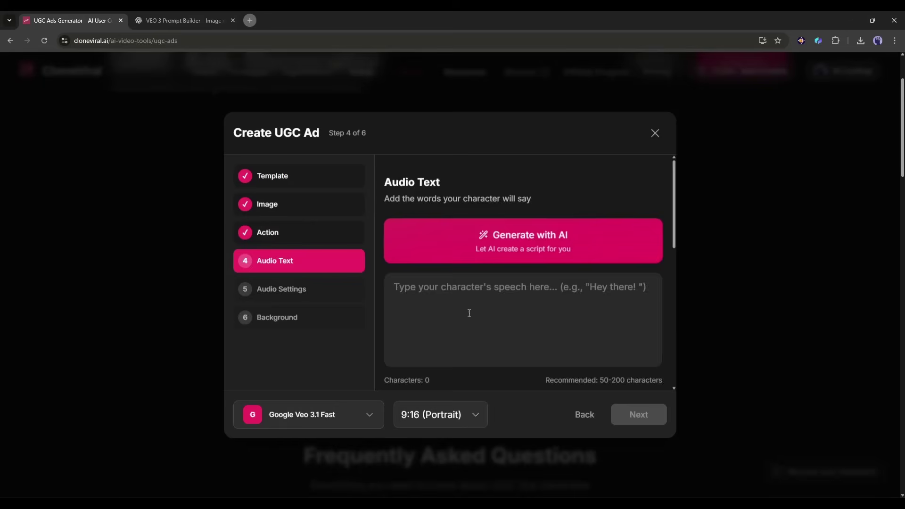
# - Write the character's speech, keep voice on Auto, and paste the background sound description
pyautogui.click(469, 313)
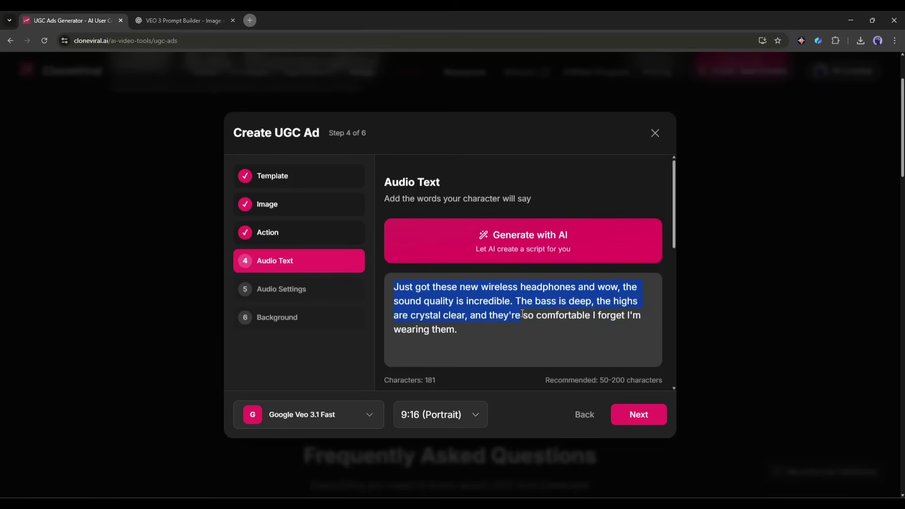
pyautogui.click(318, 298)
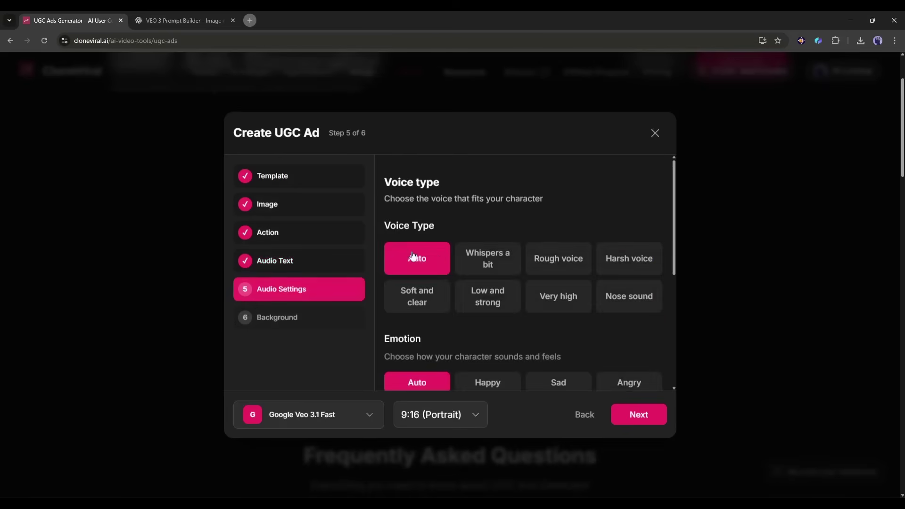
pyautogui.scroll(-4, 449, 265)
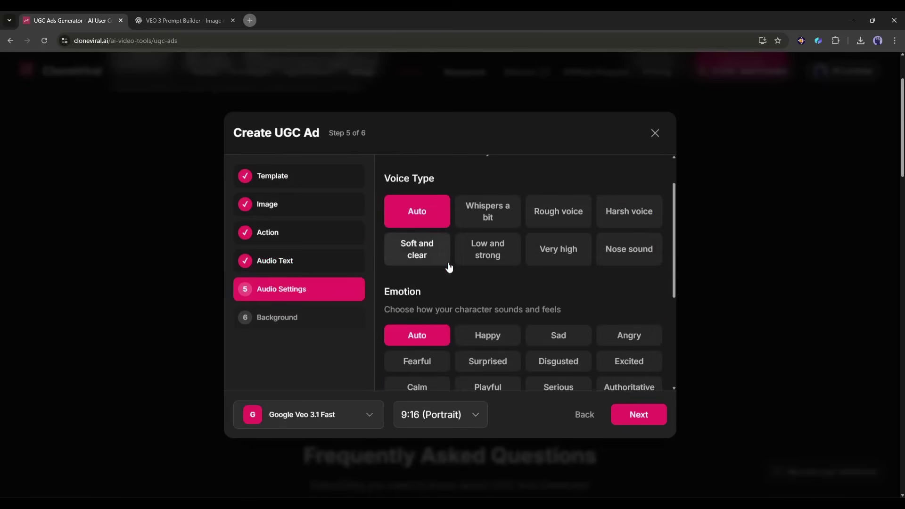
pyautogui.click(336, 317)
pyautogui.click(528, 282)
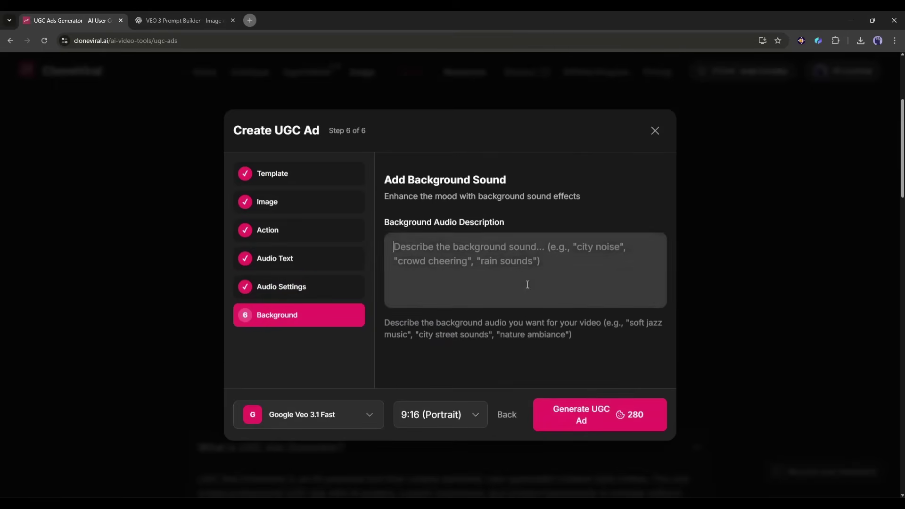
pyautogui.write('nature ambiance')
pyautogui.click(326, 411)
# - Generate the UGC ad with Google Veo 3.1 Fast and download the 8.9 MB MP4
pyautogui.click(356, 370)
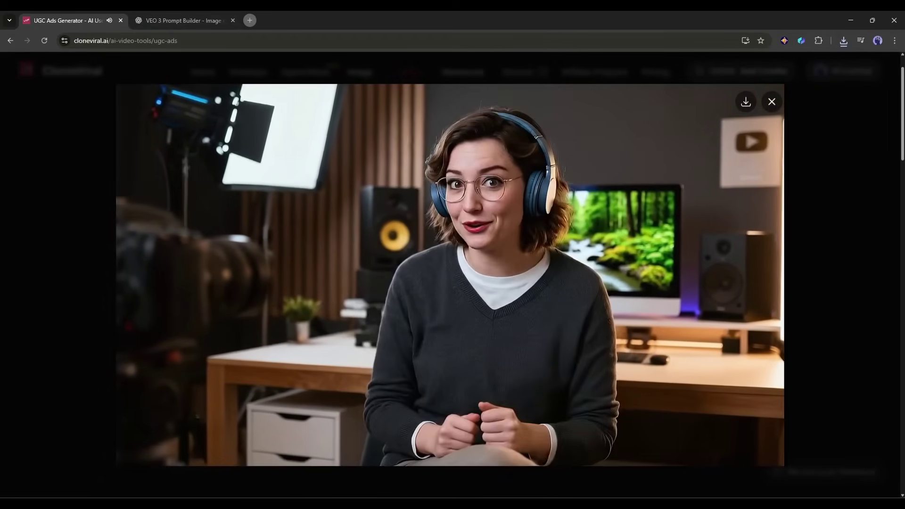
pyautogui.click(746, 102)
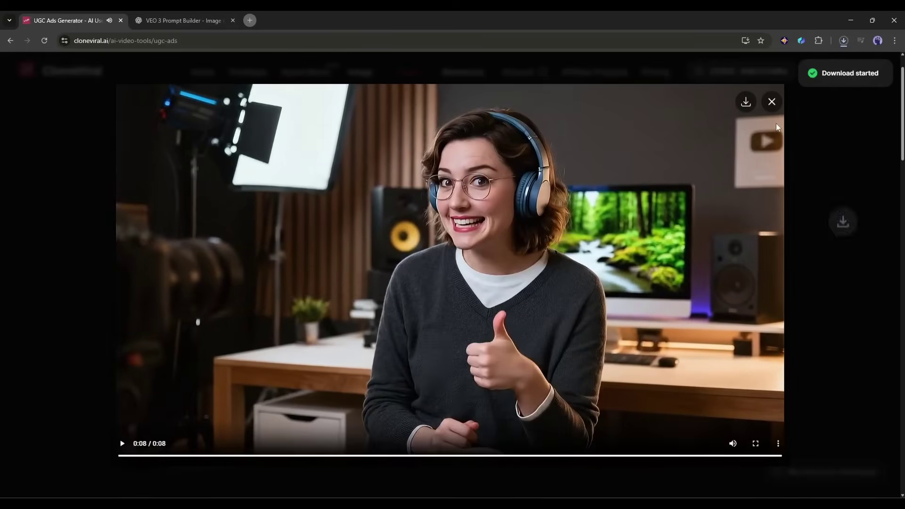
pyautogui.click(772, 102)
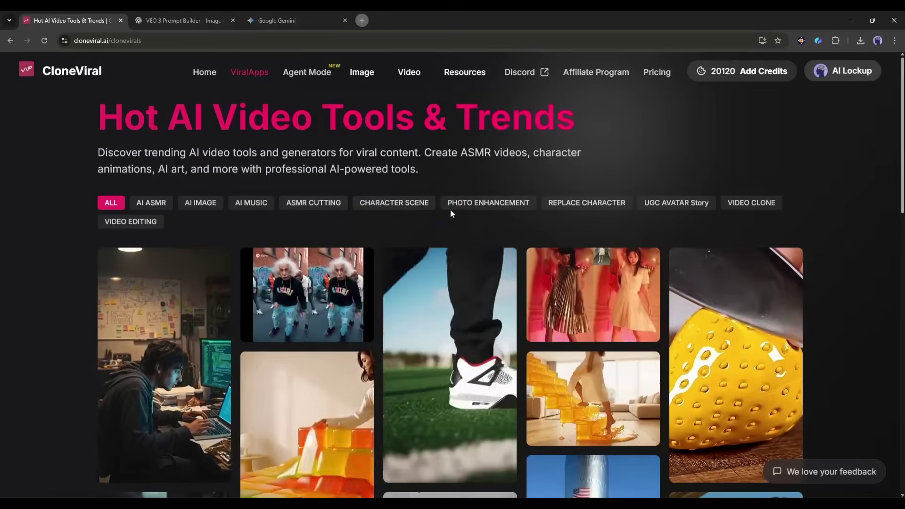
# - Filter tools by CHARACTER SCENE and open AI Scene Creator in Video mode
pyautogui.click(400, 202)
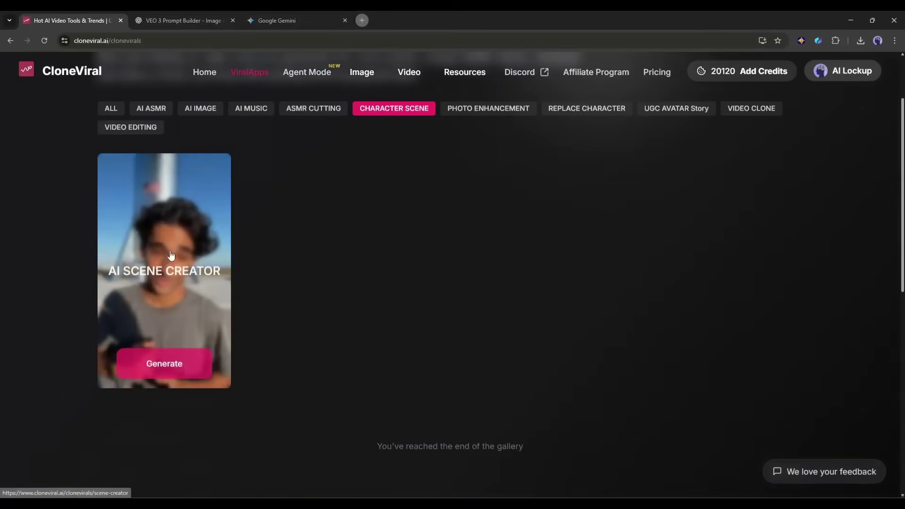
pyautogui.click(164, 363)
pyautogui.scroll(-3, 262, 262)
pyautogui.click(350, 137)
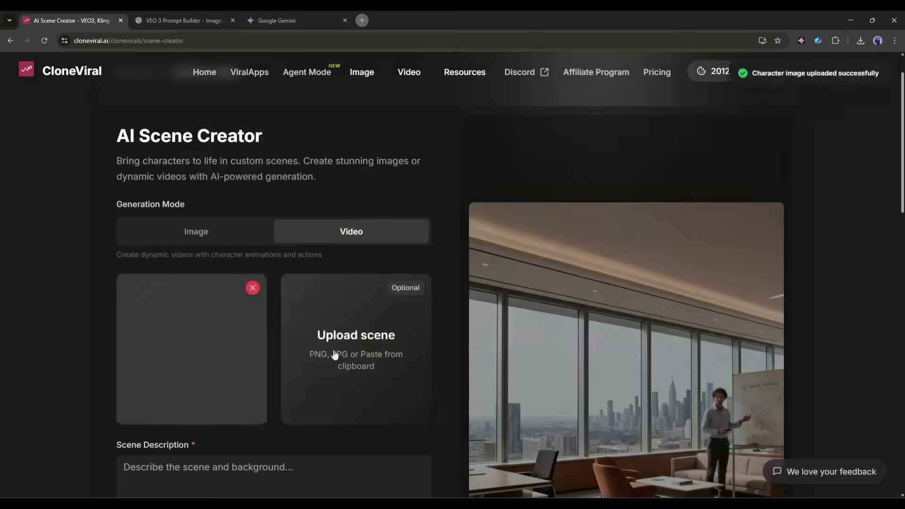
# - Set a cozy coffee shop scene with the character at a cafe table; generate four Seedream v4 images
pyautogui.scroll(-3, 239, 340)
pyautogui.click(177, 400)
pyautogui.scroll(-2, 156, 424)
pyautogui.click(169, 435)
pyautogui.scroll(-4, 174, 378)
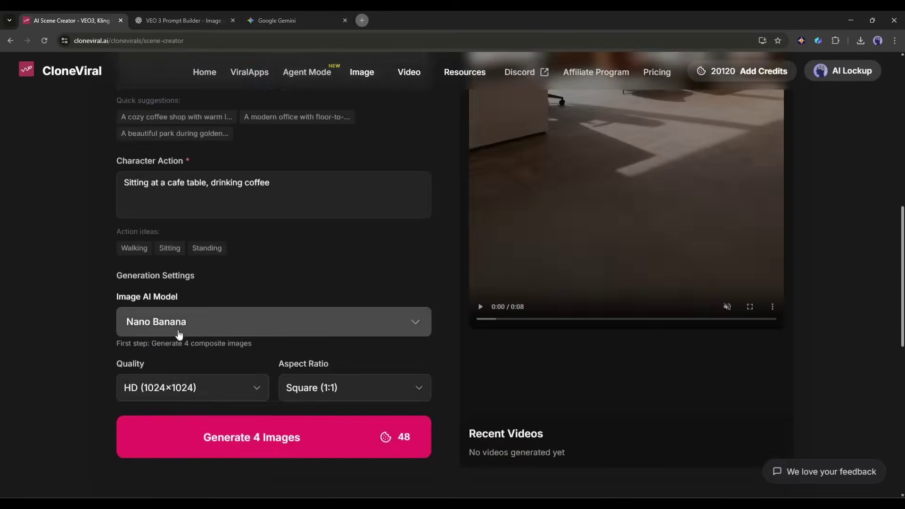
pyautogui.click(177, 328)
pyautogui.click(295, 253)
pyautogui.click(345, 438)
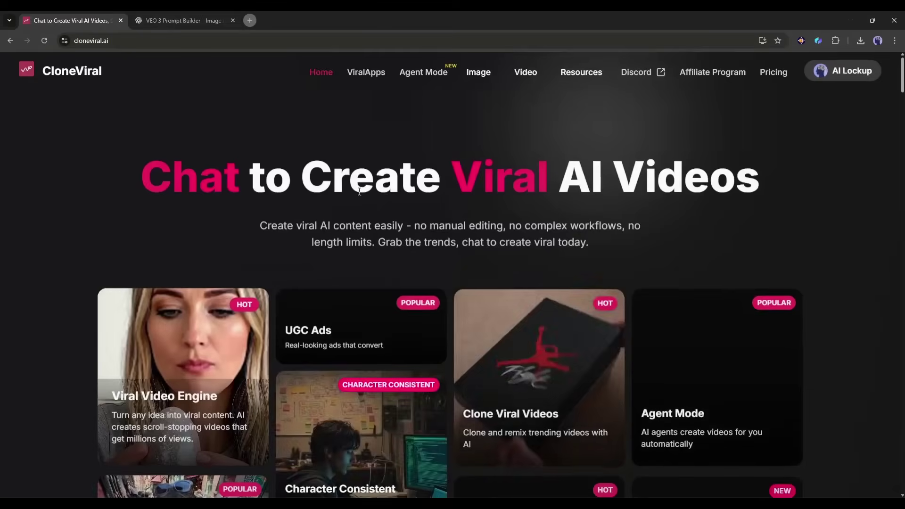
# - Browse the homepage, then show the account options on the Agent Mode page
pyautogui.scroll(-5, 589, 427)
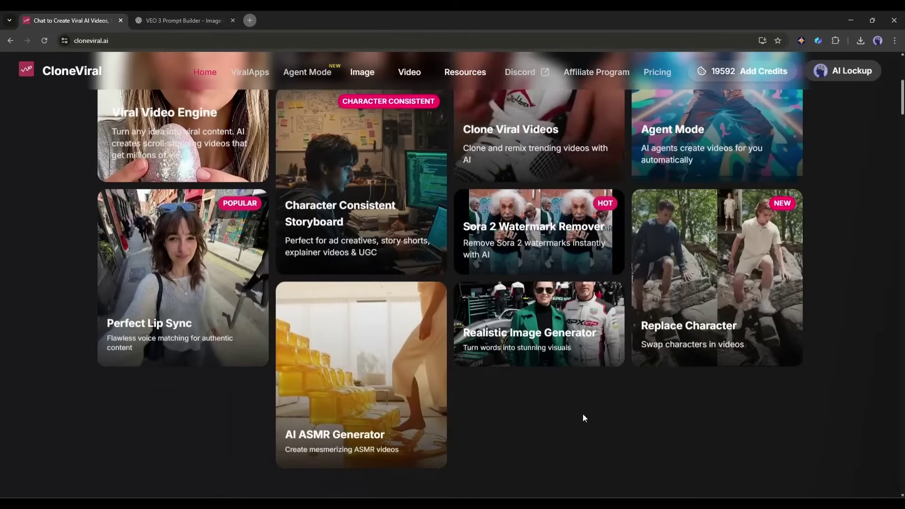
pyautogui.scroll(-8, 580, 414)
pyautogui.scroll(-5, 579, 414)
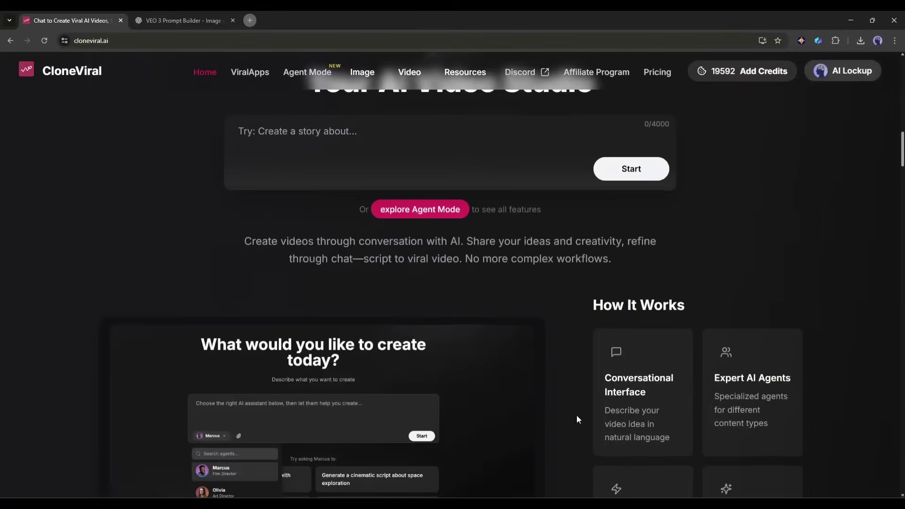
pyautogui.scroll(-3, 576, 417)
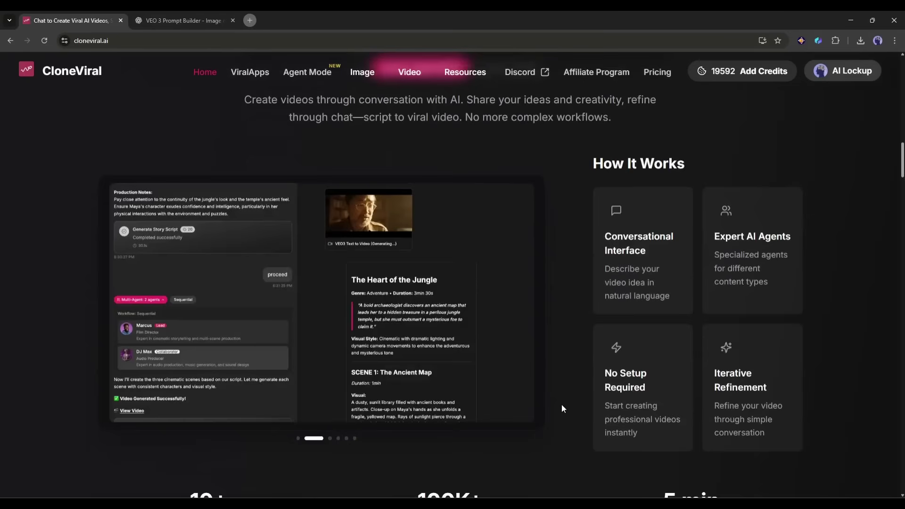
pyautogui.scroll(-10, 541, 403)
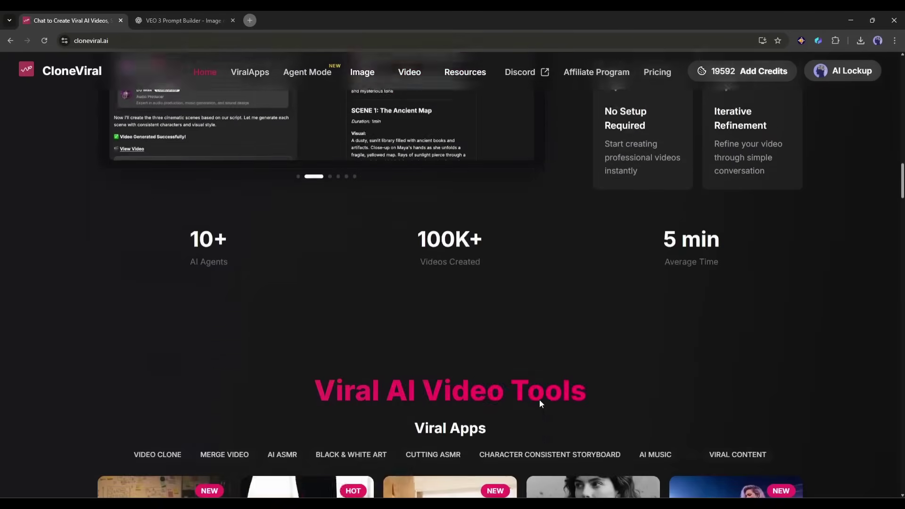
pyautogui.scroll(8, 541, 403)
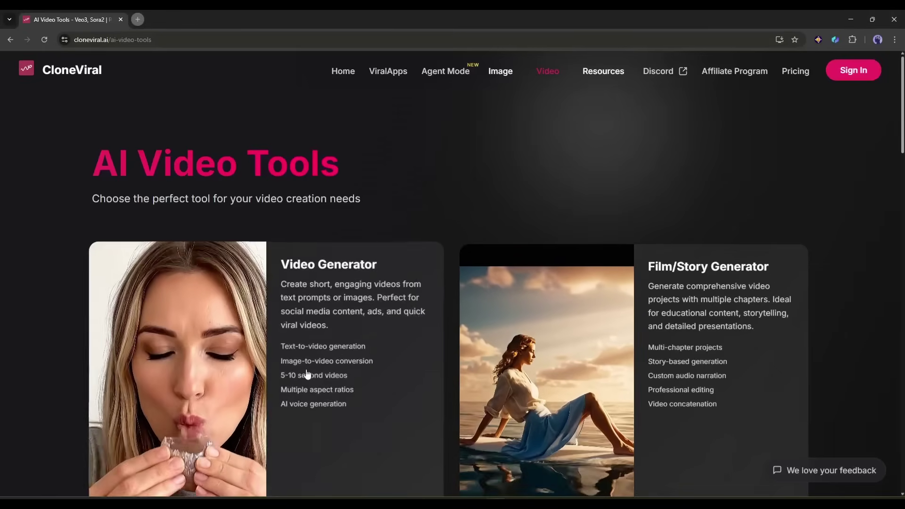
pyautogui.scroll(-1, 358, 315)
pyautogui.scroll(-6, 359, 325)
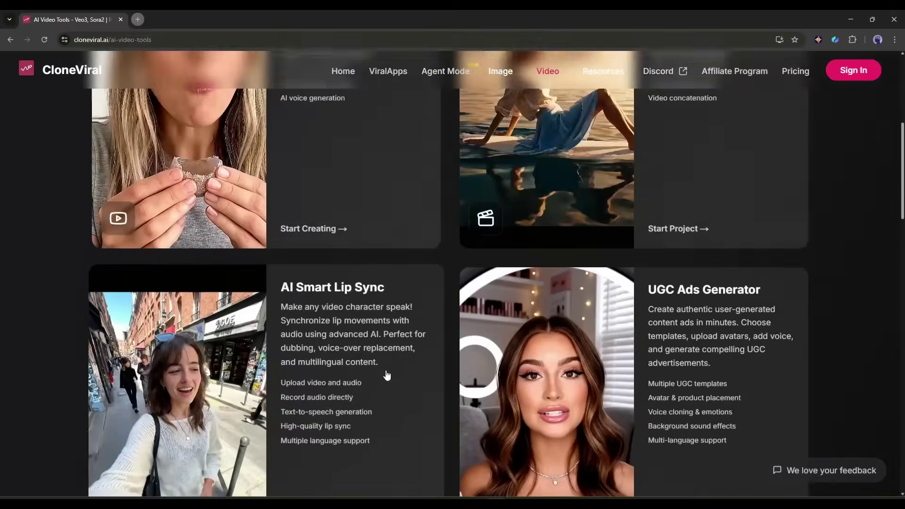
pyautogui.scroll(7, 586, 263)
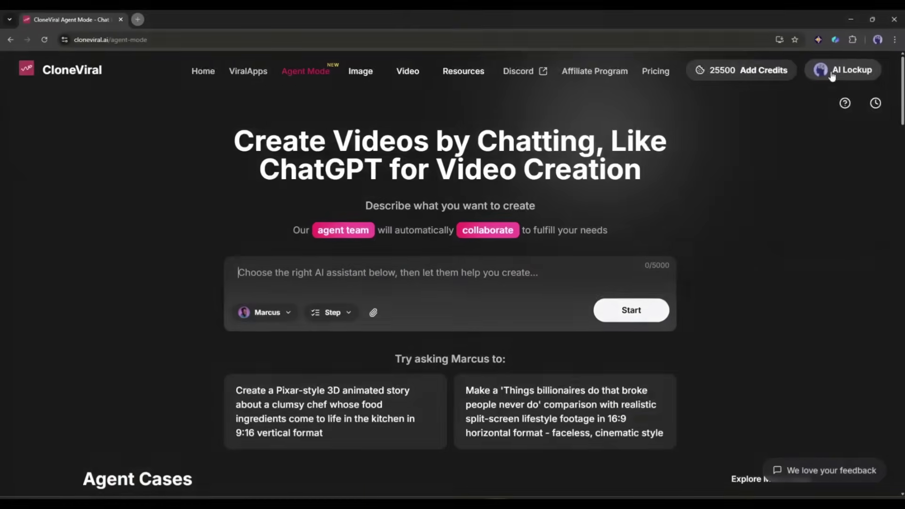
pyautogui.click(832, 75)
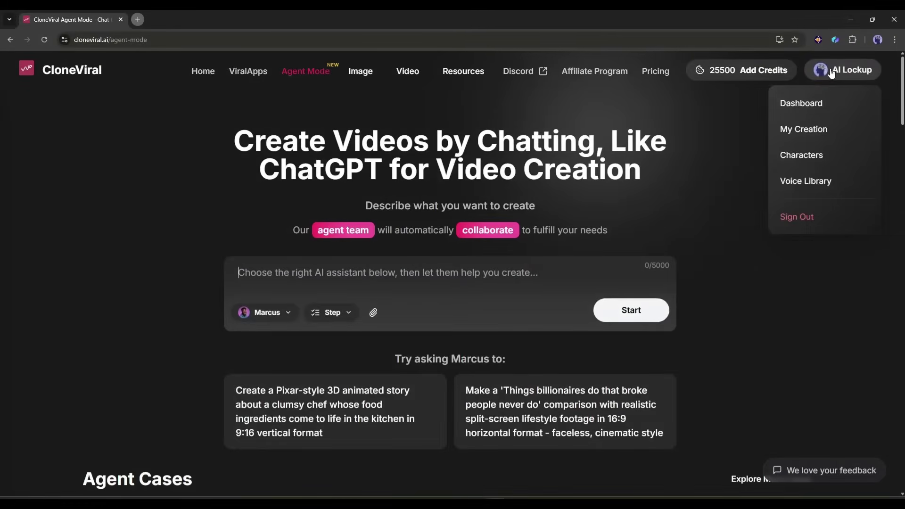